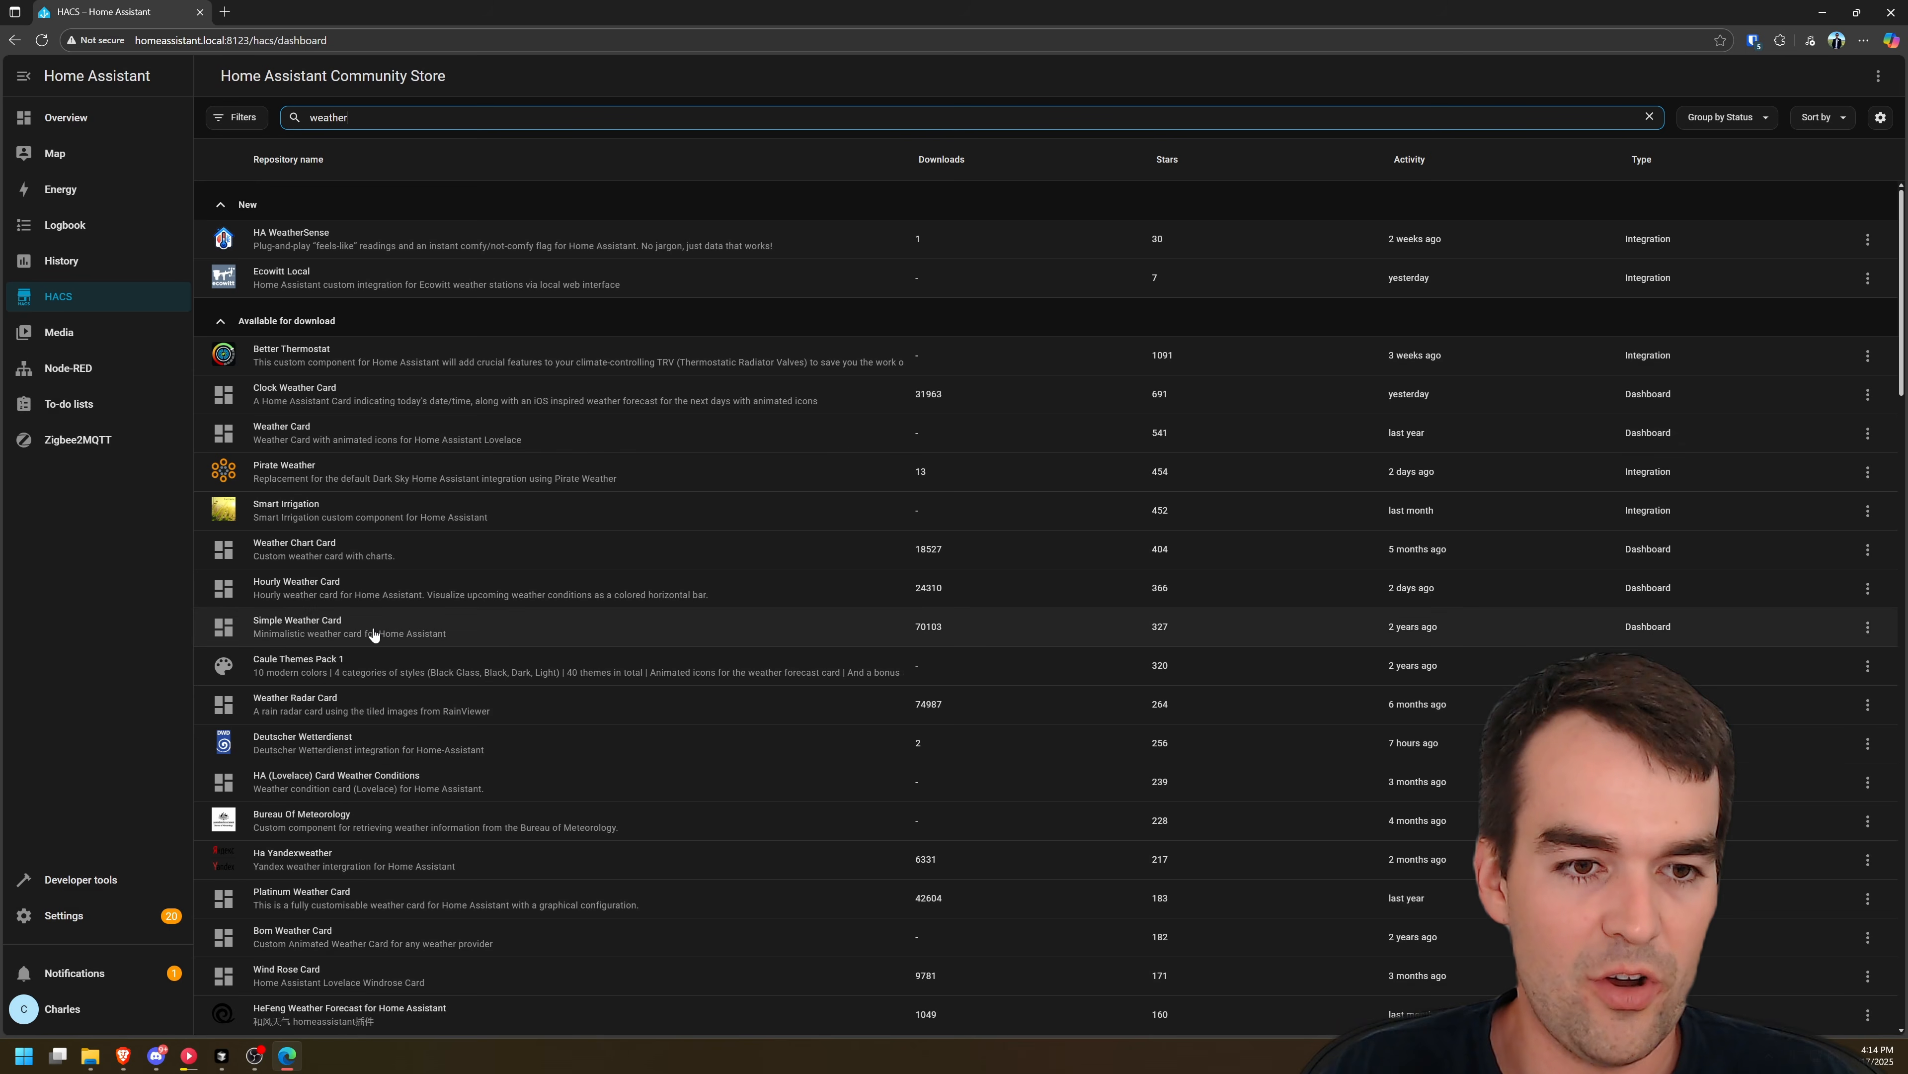
Review the Simple Weather Card and Clock Weather Card pages among the HACS weather search results
click(376, 631)
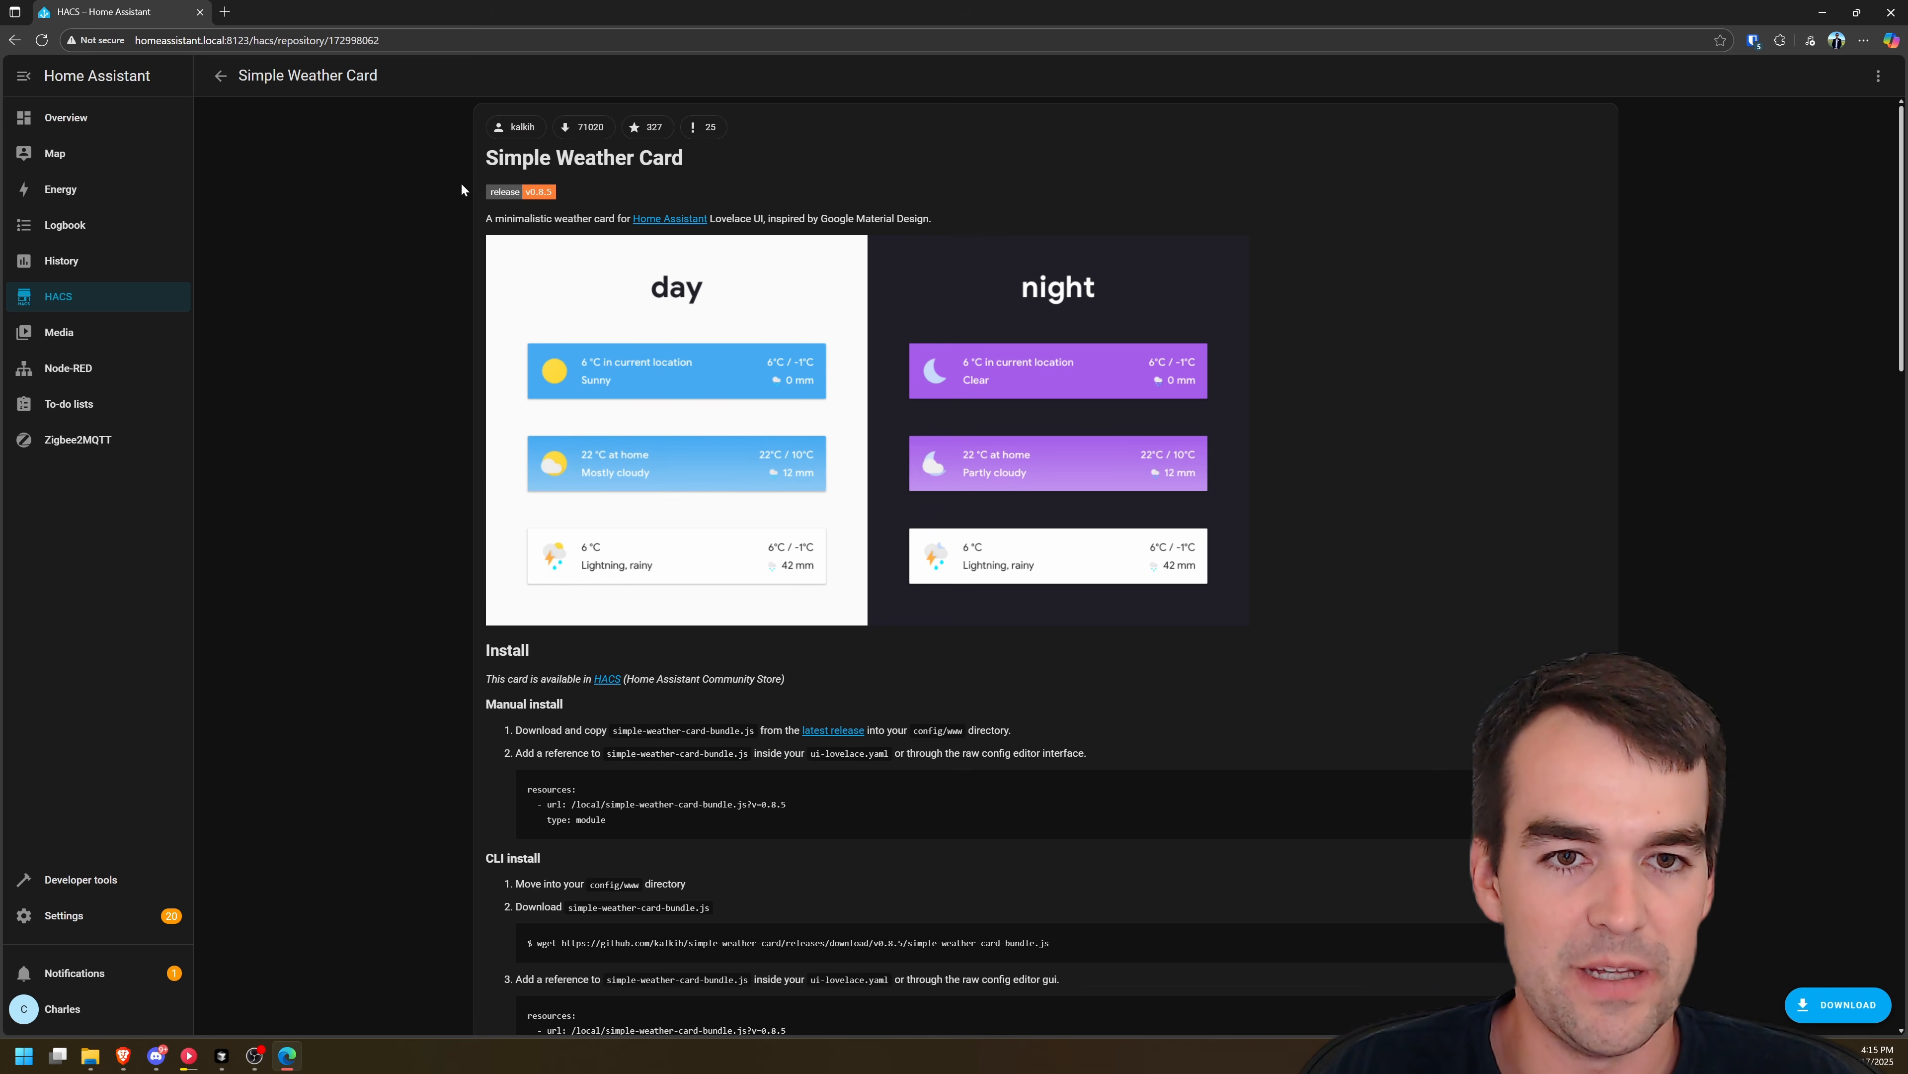
click(218, 77)
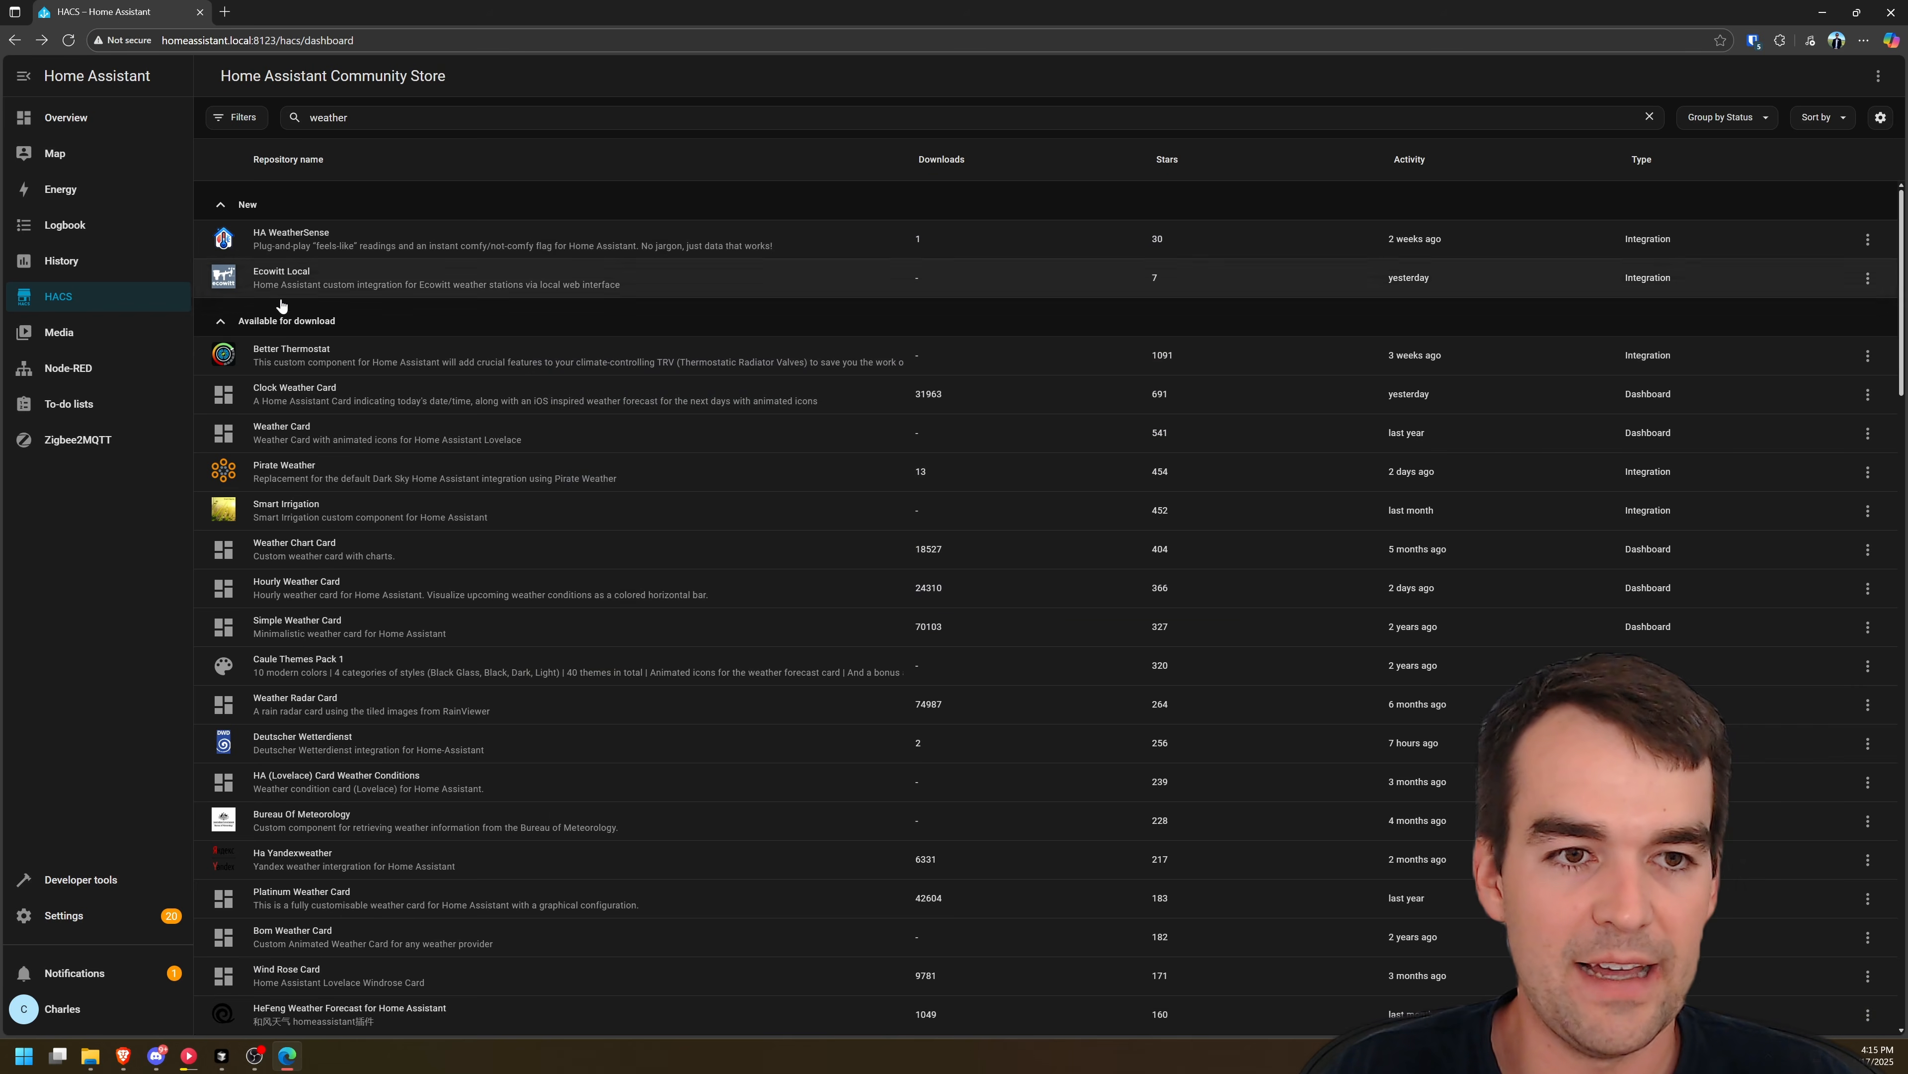
click(335, 406)
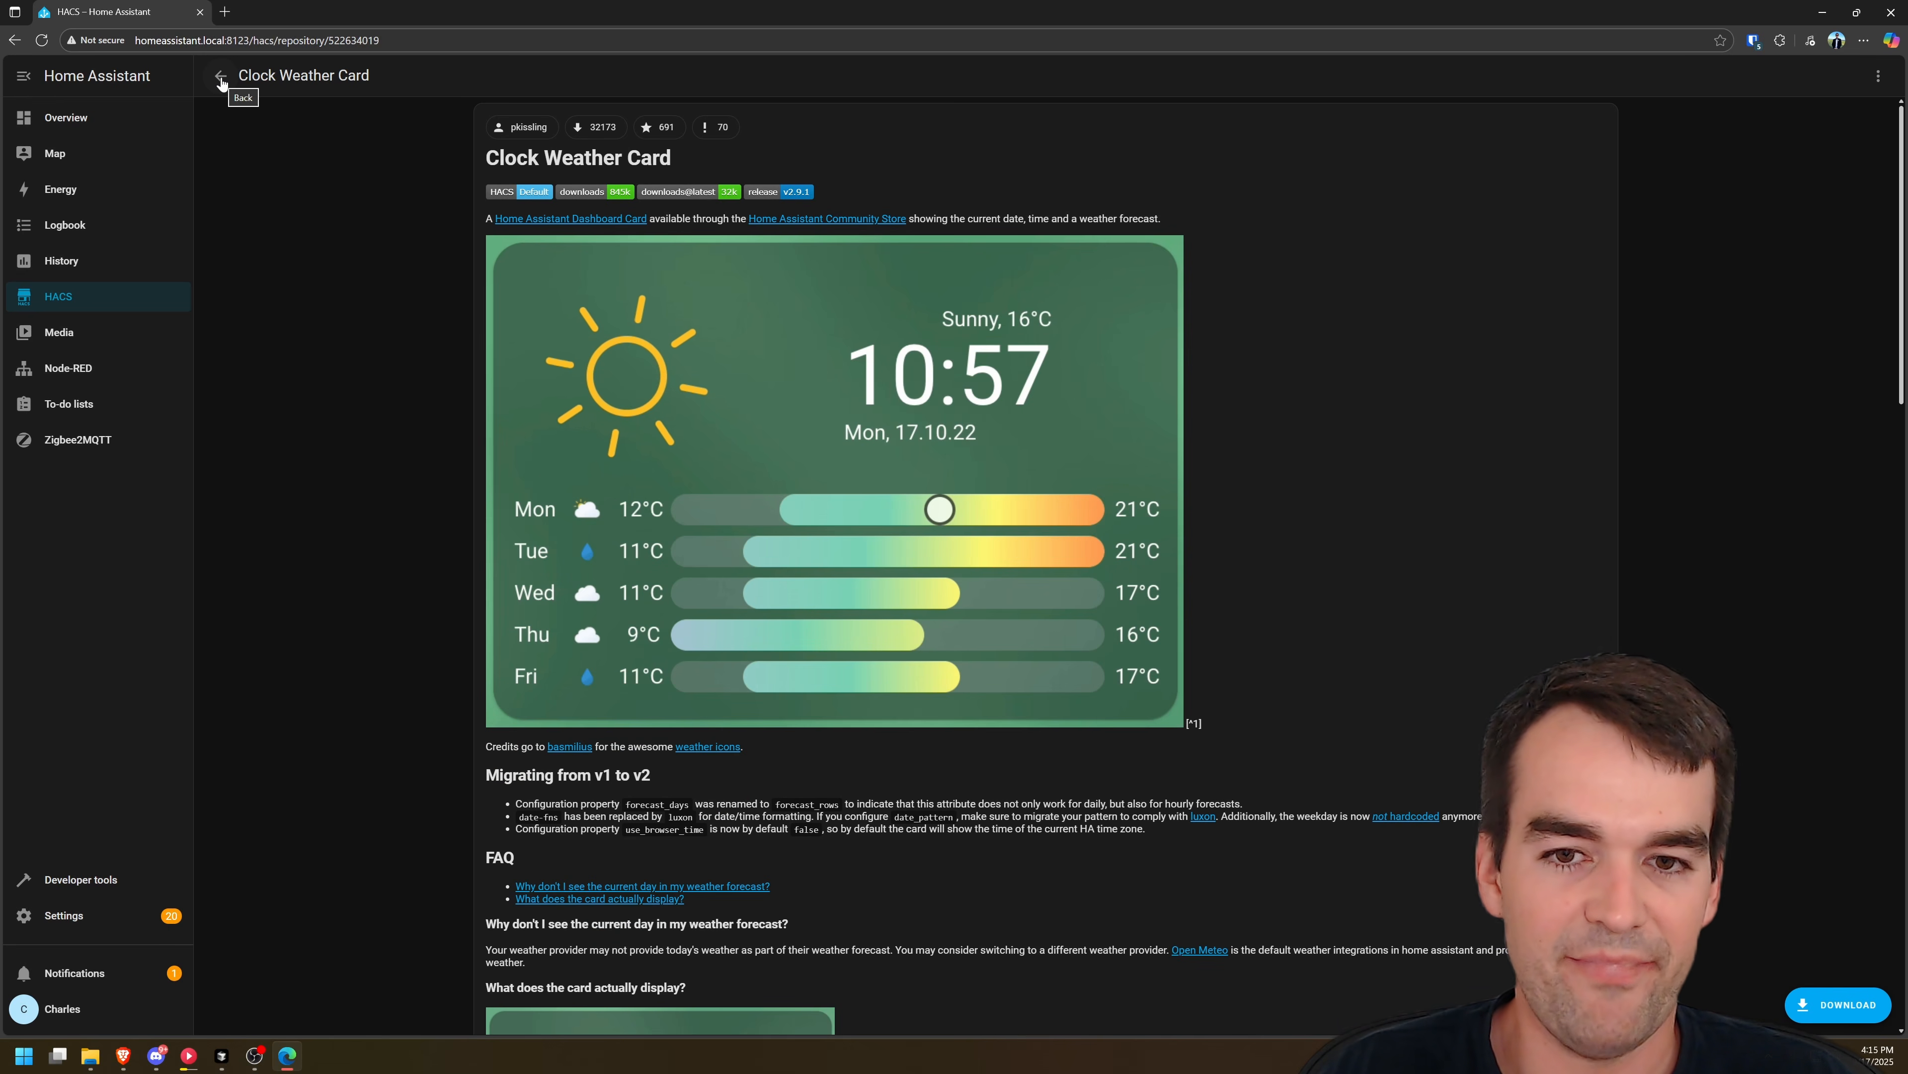
click(220, 77)
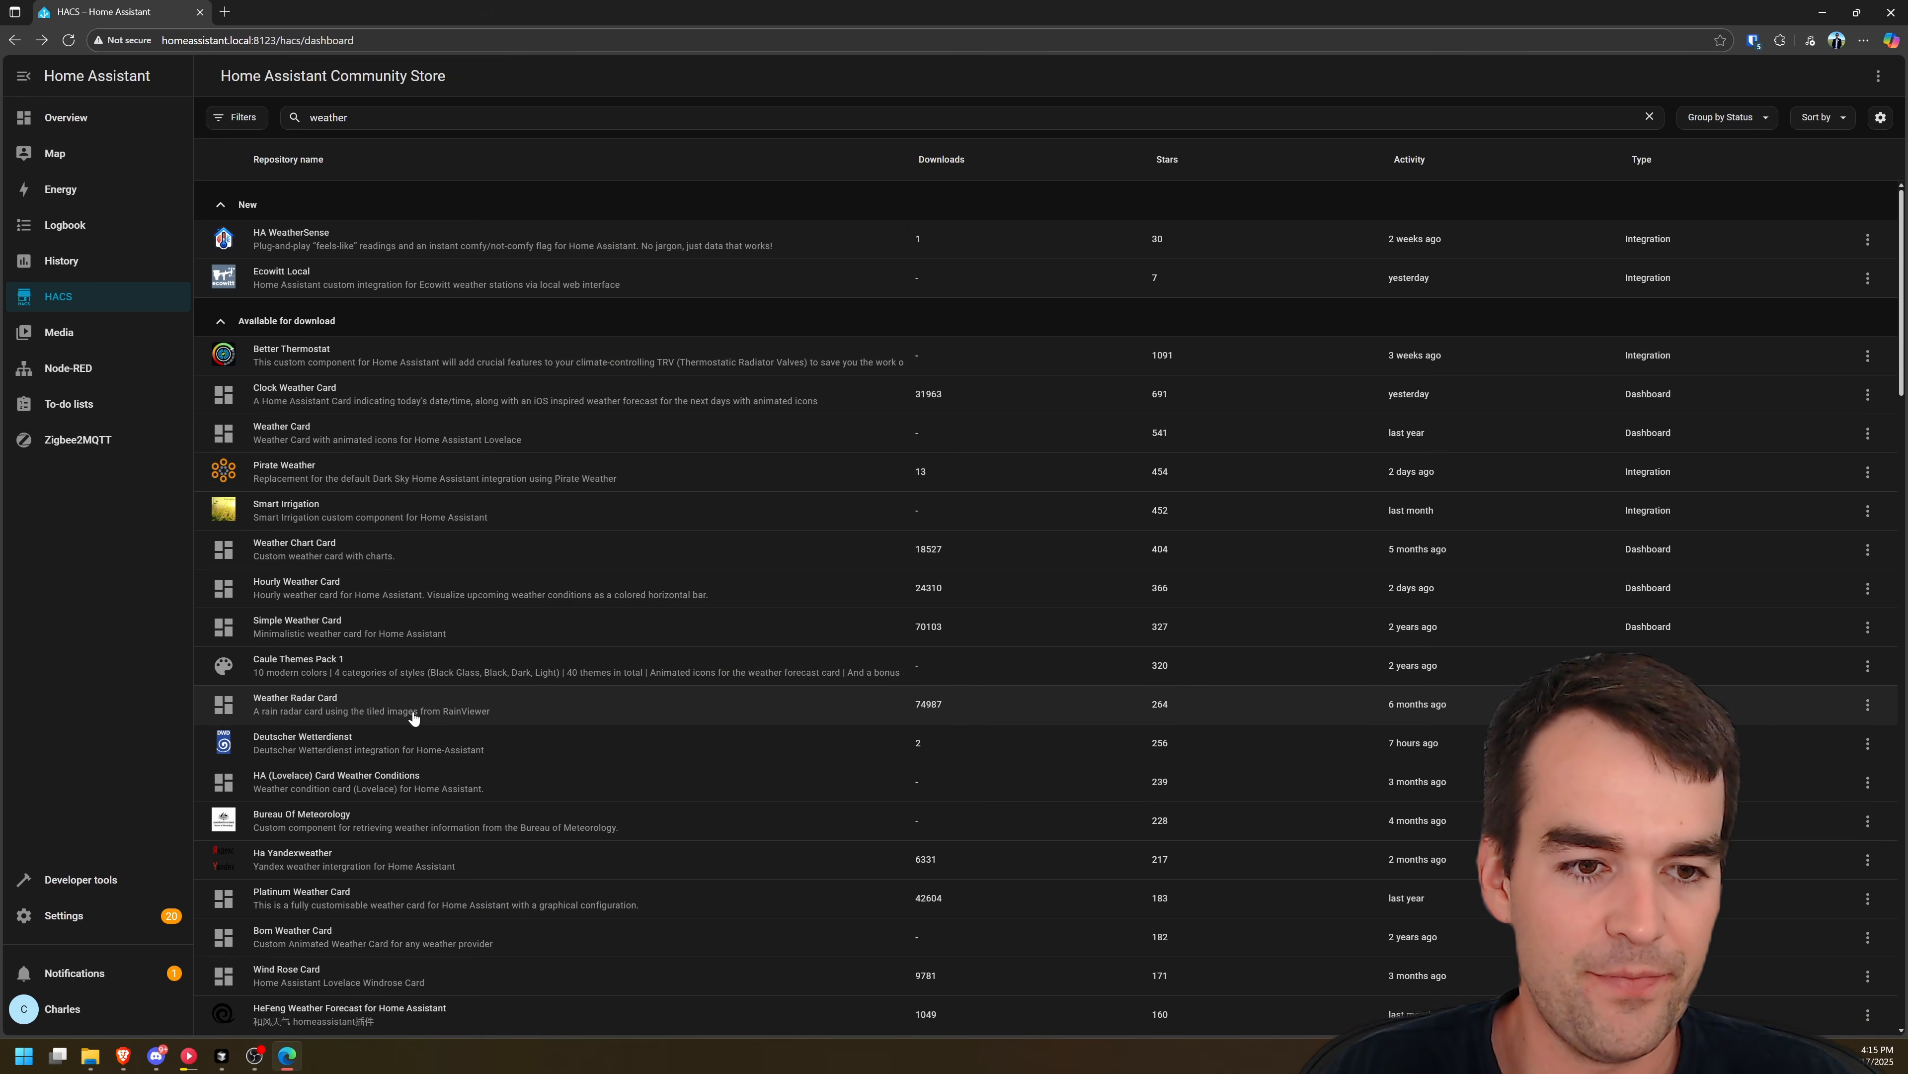
Open the Weather Radar Card repository from the HACS results and download it
click(413, 712)
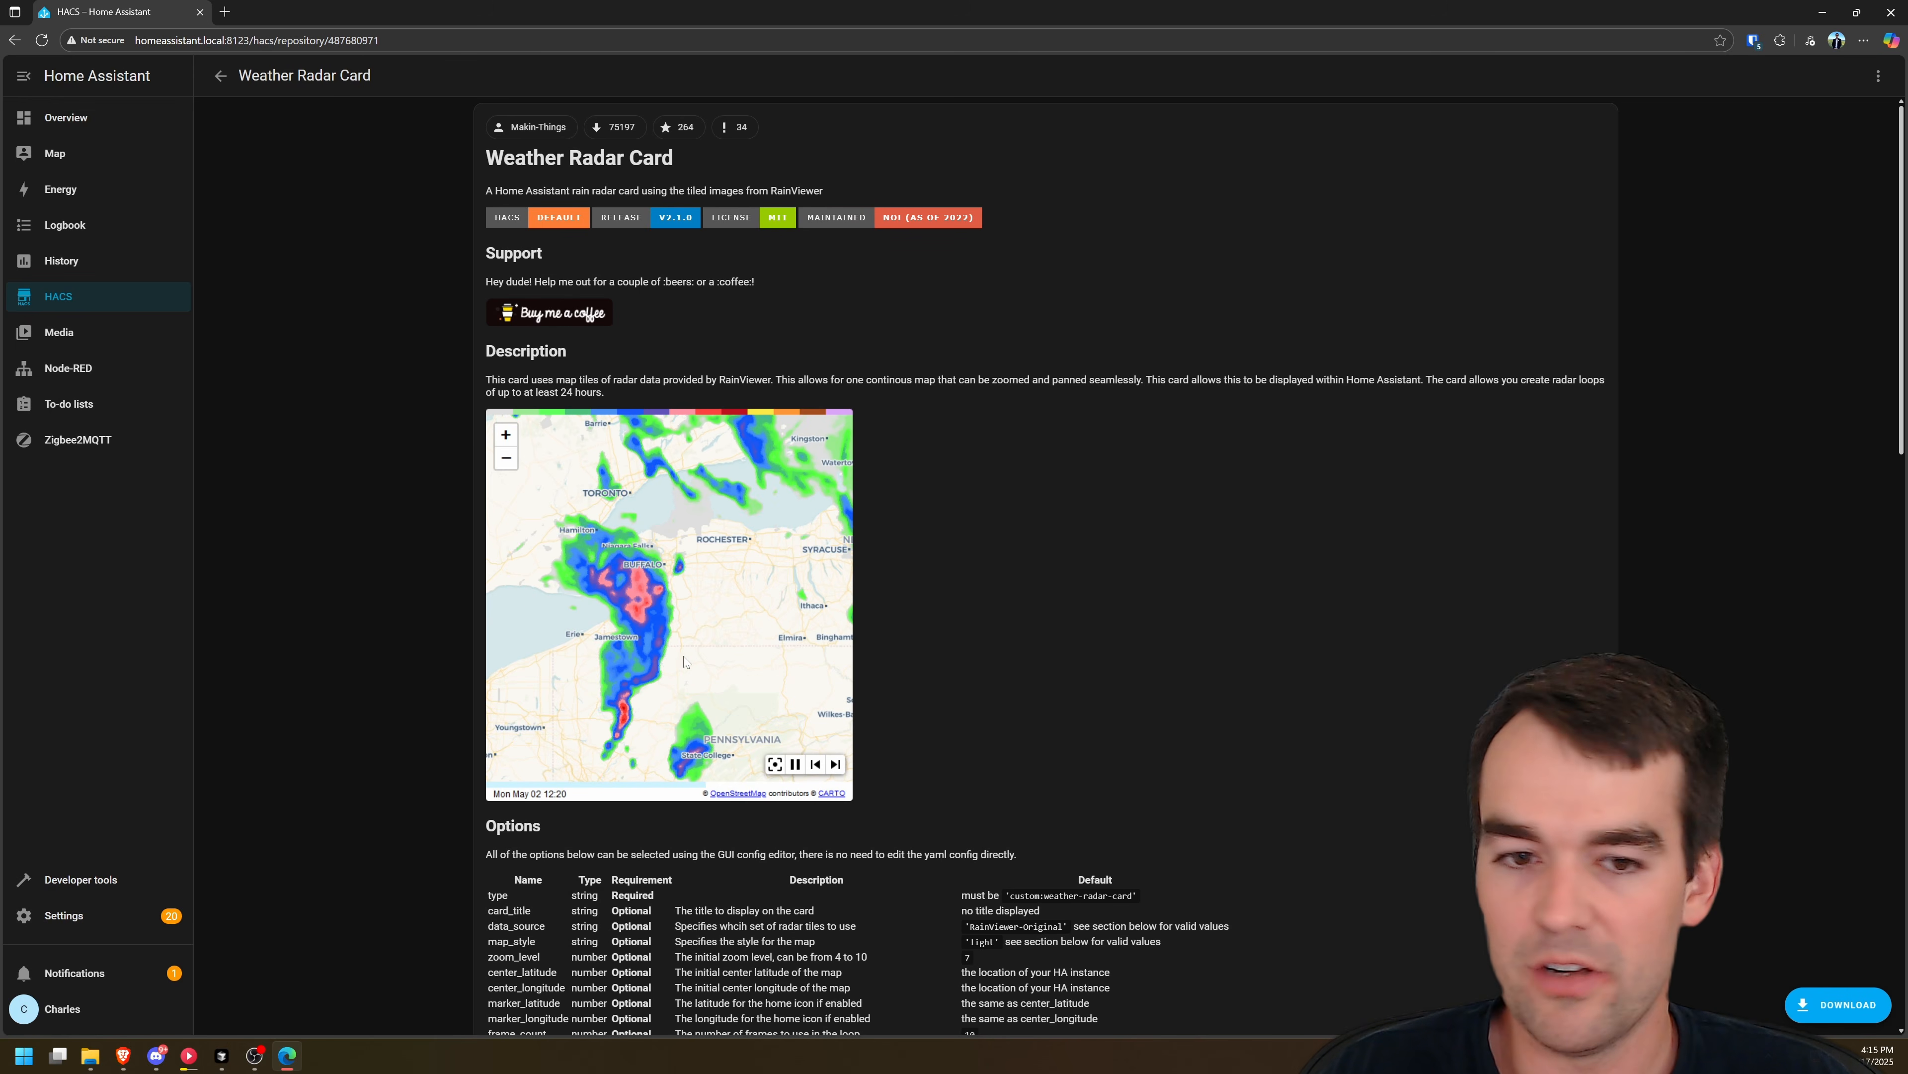
scroll(659, 663, down, 1)
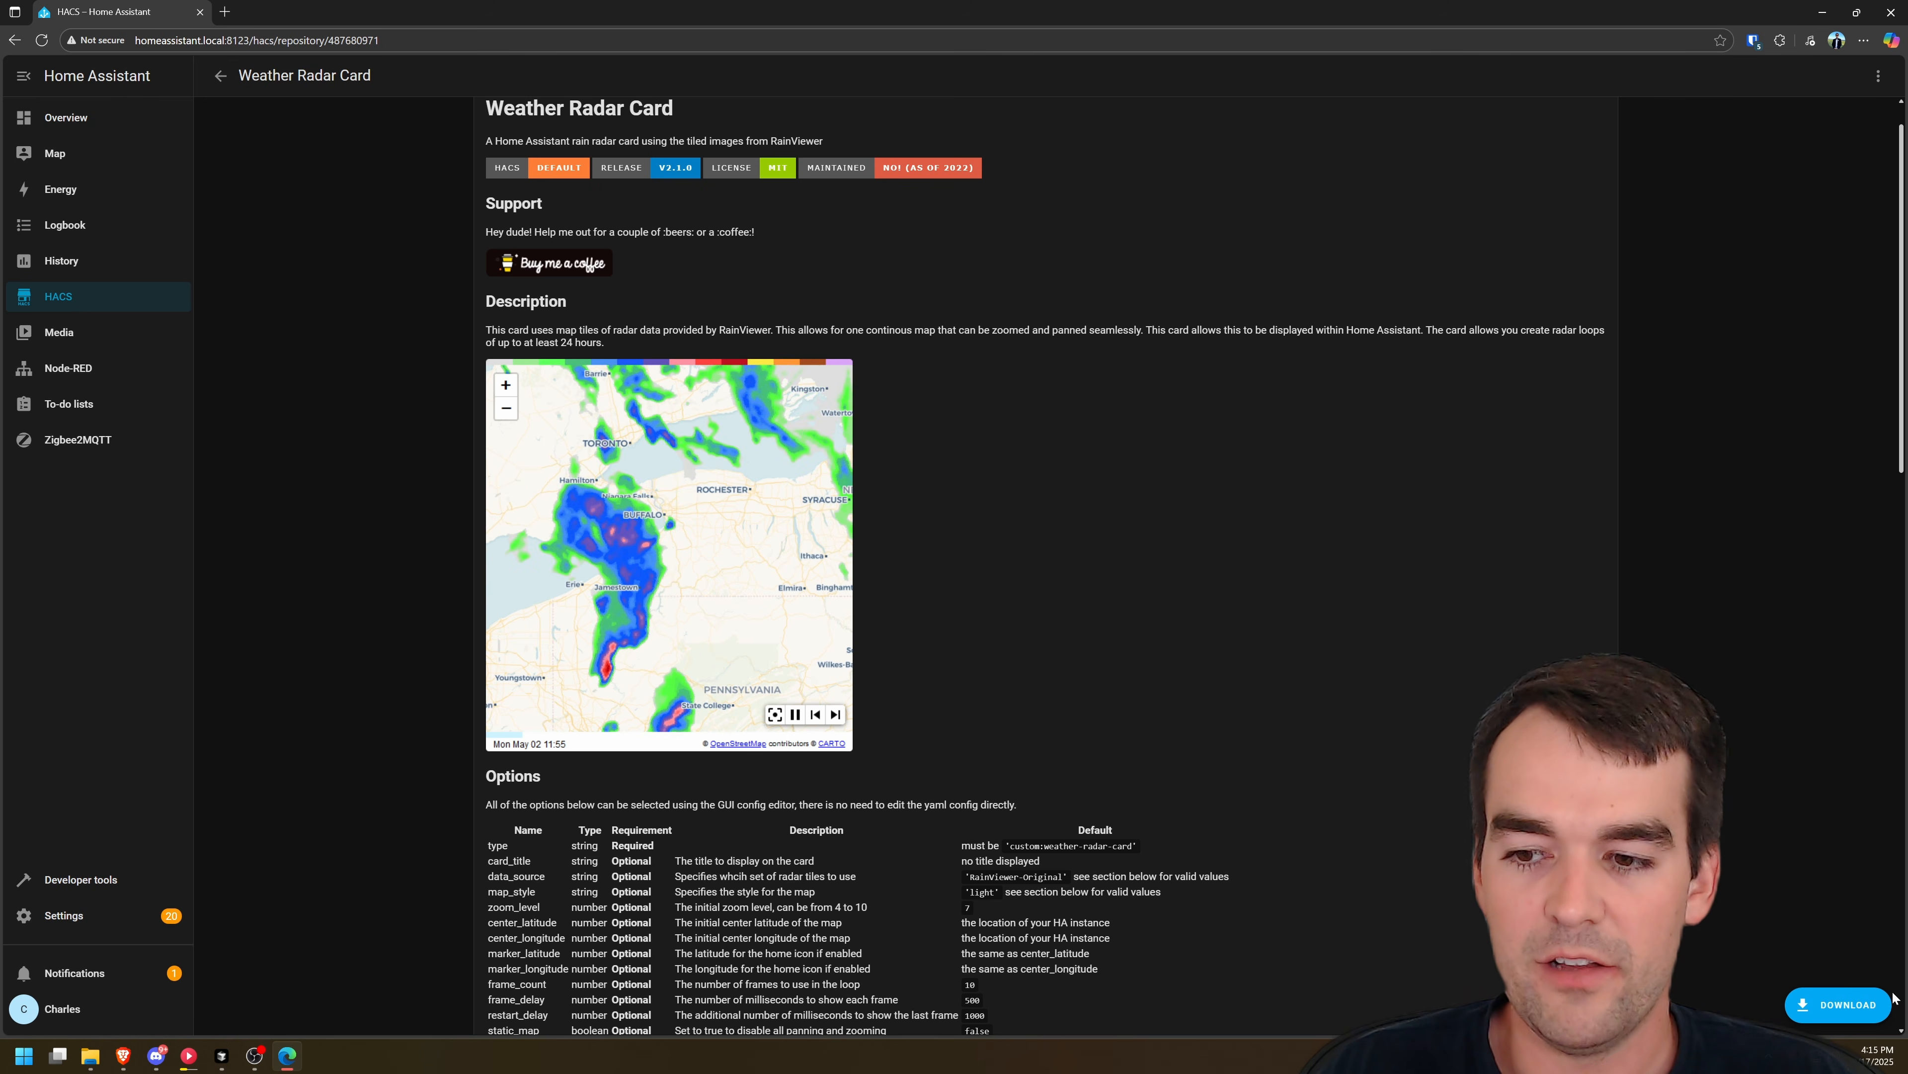
click(1858, 1004)
click(1205, 641)
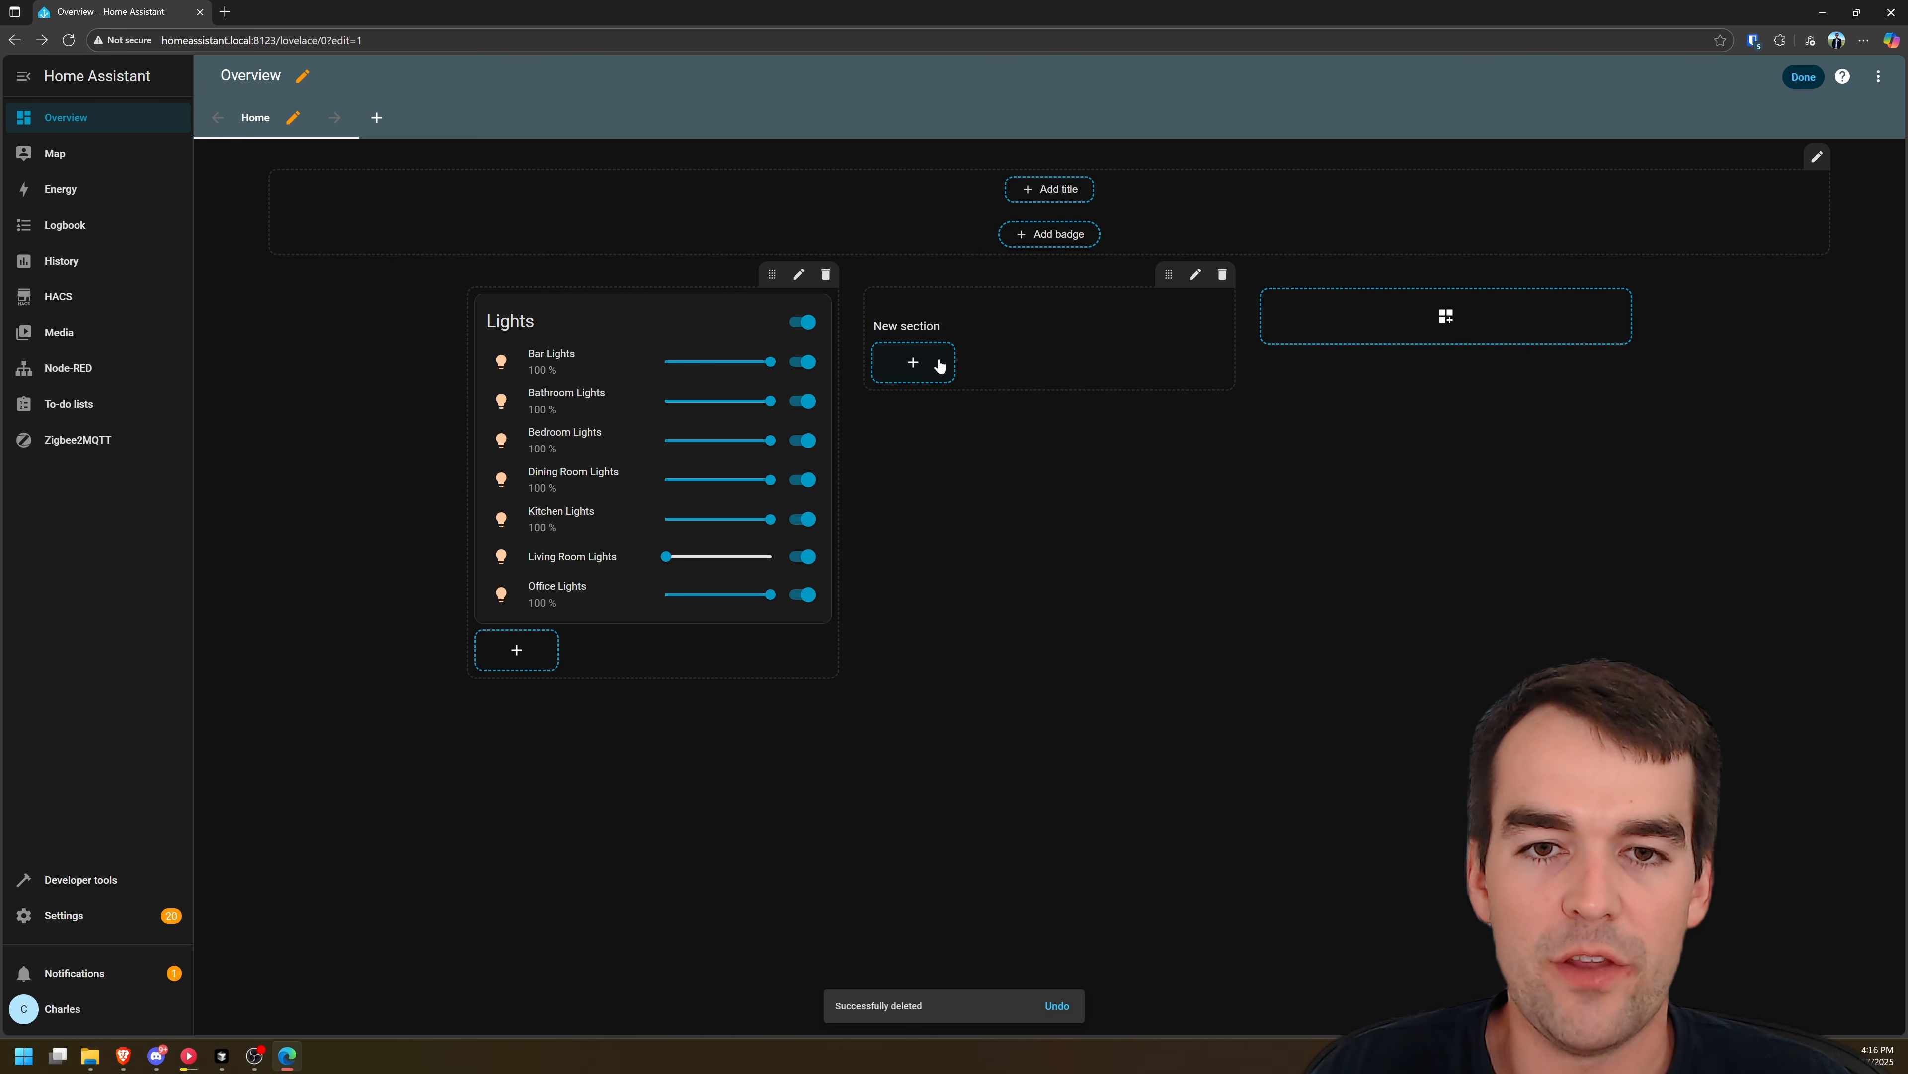
Add a Weather Radar Card to the new section of the Overview dashboard, searching the cards for "wea"
click(929, 364)
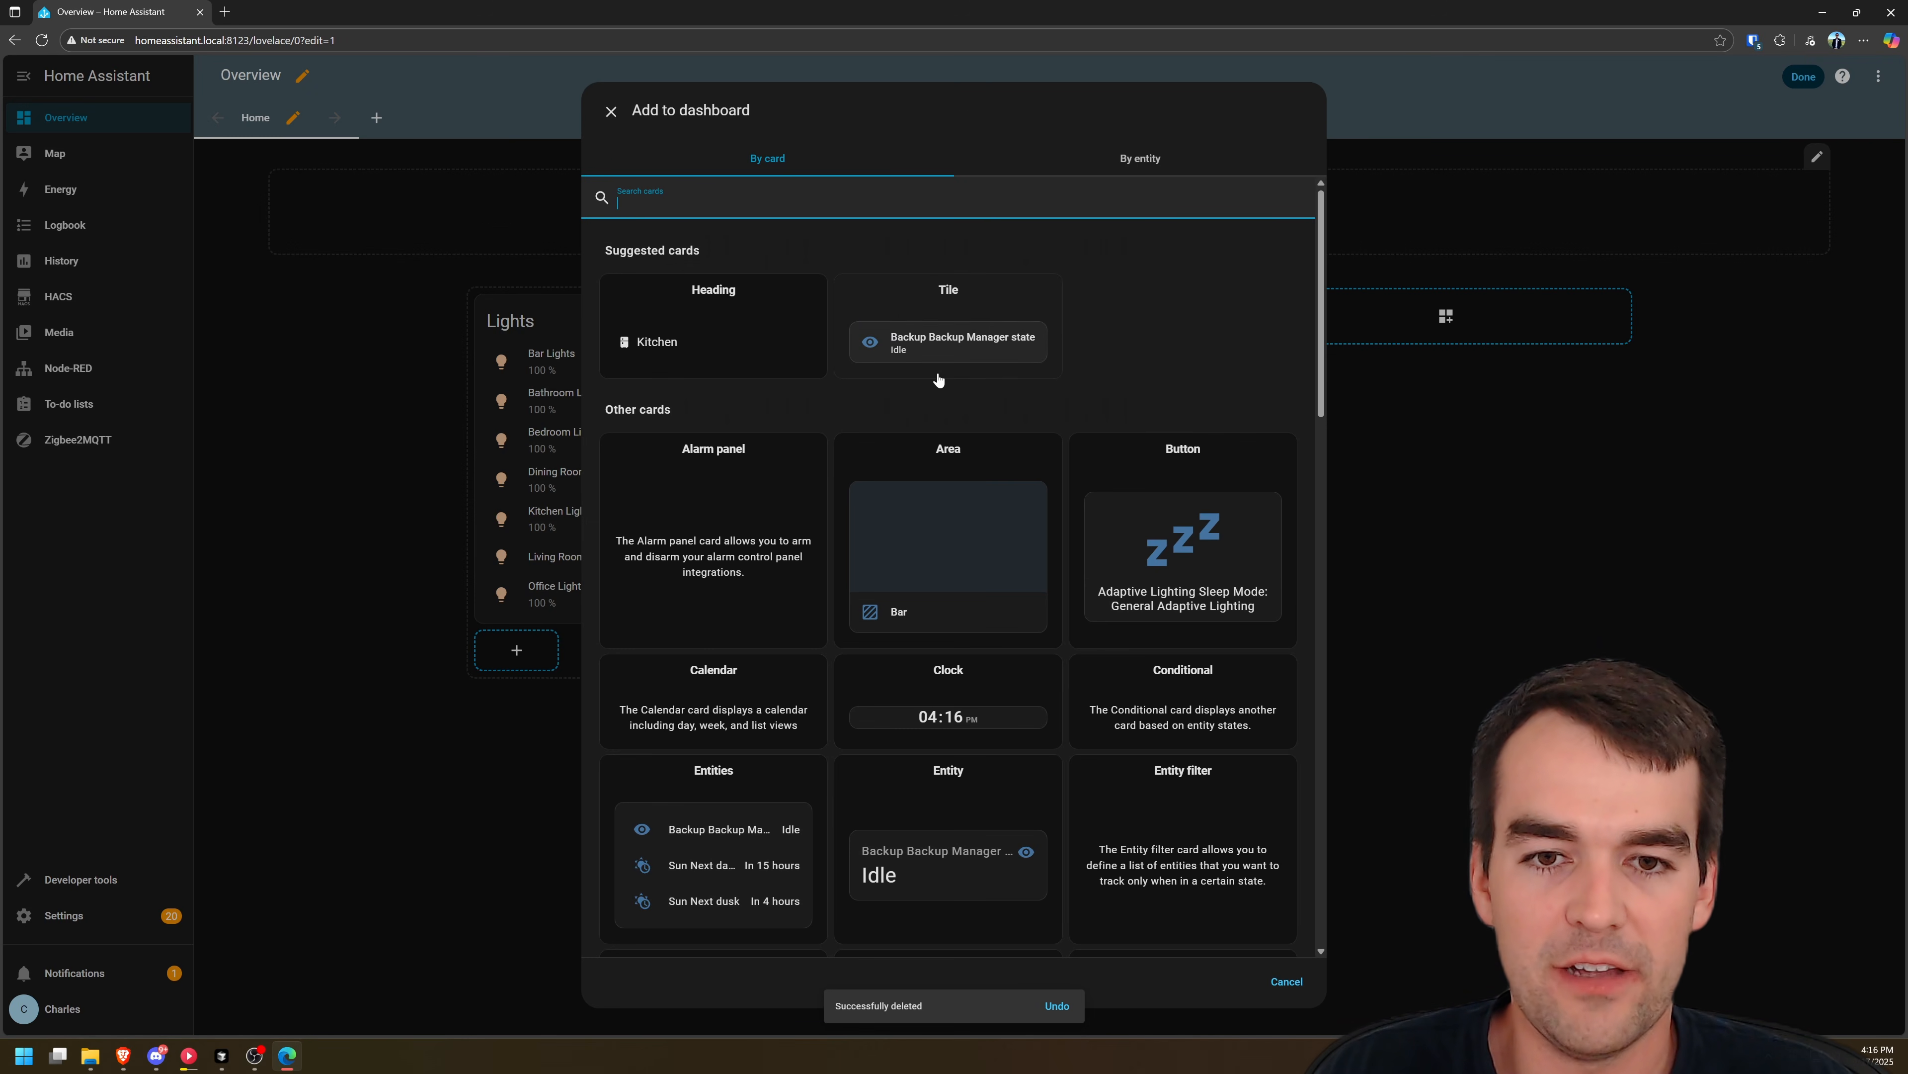
text(wea)
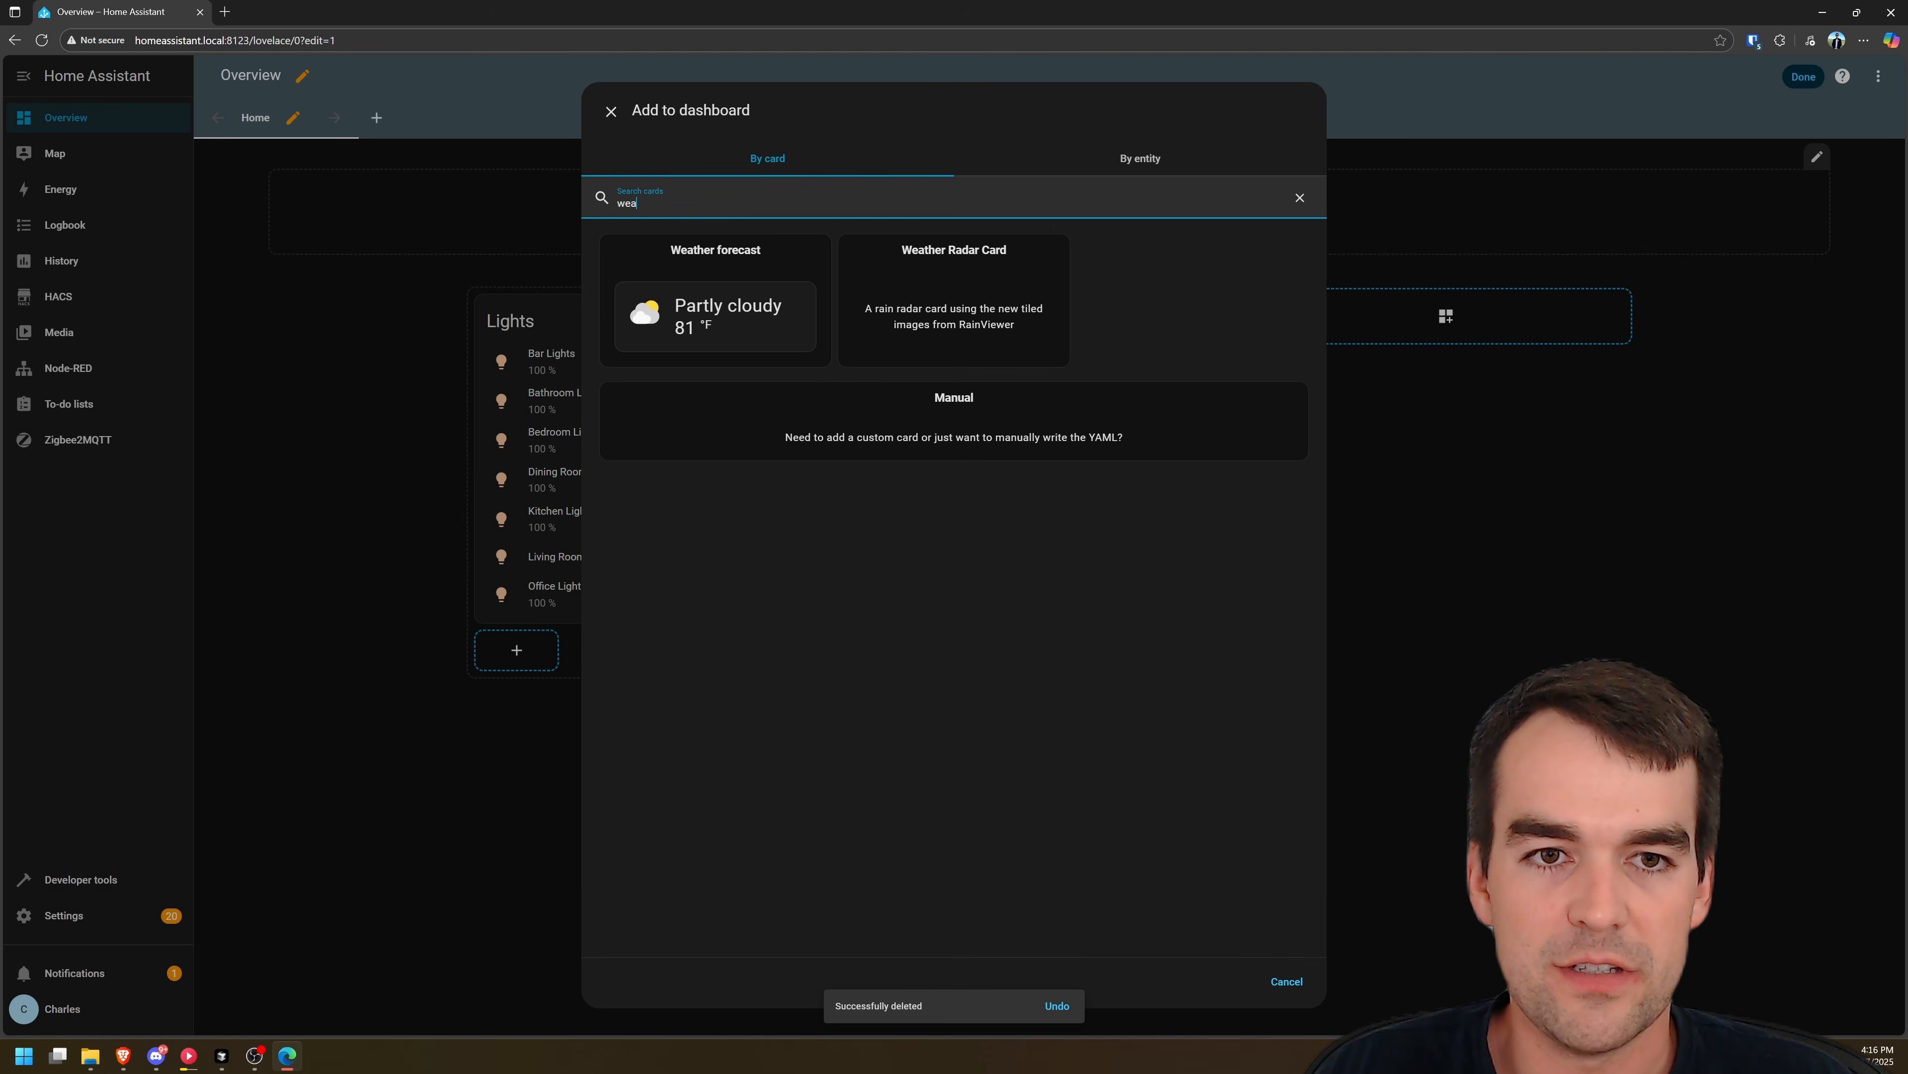
click(963, 330)
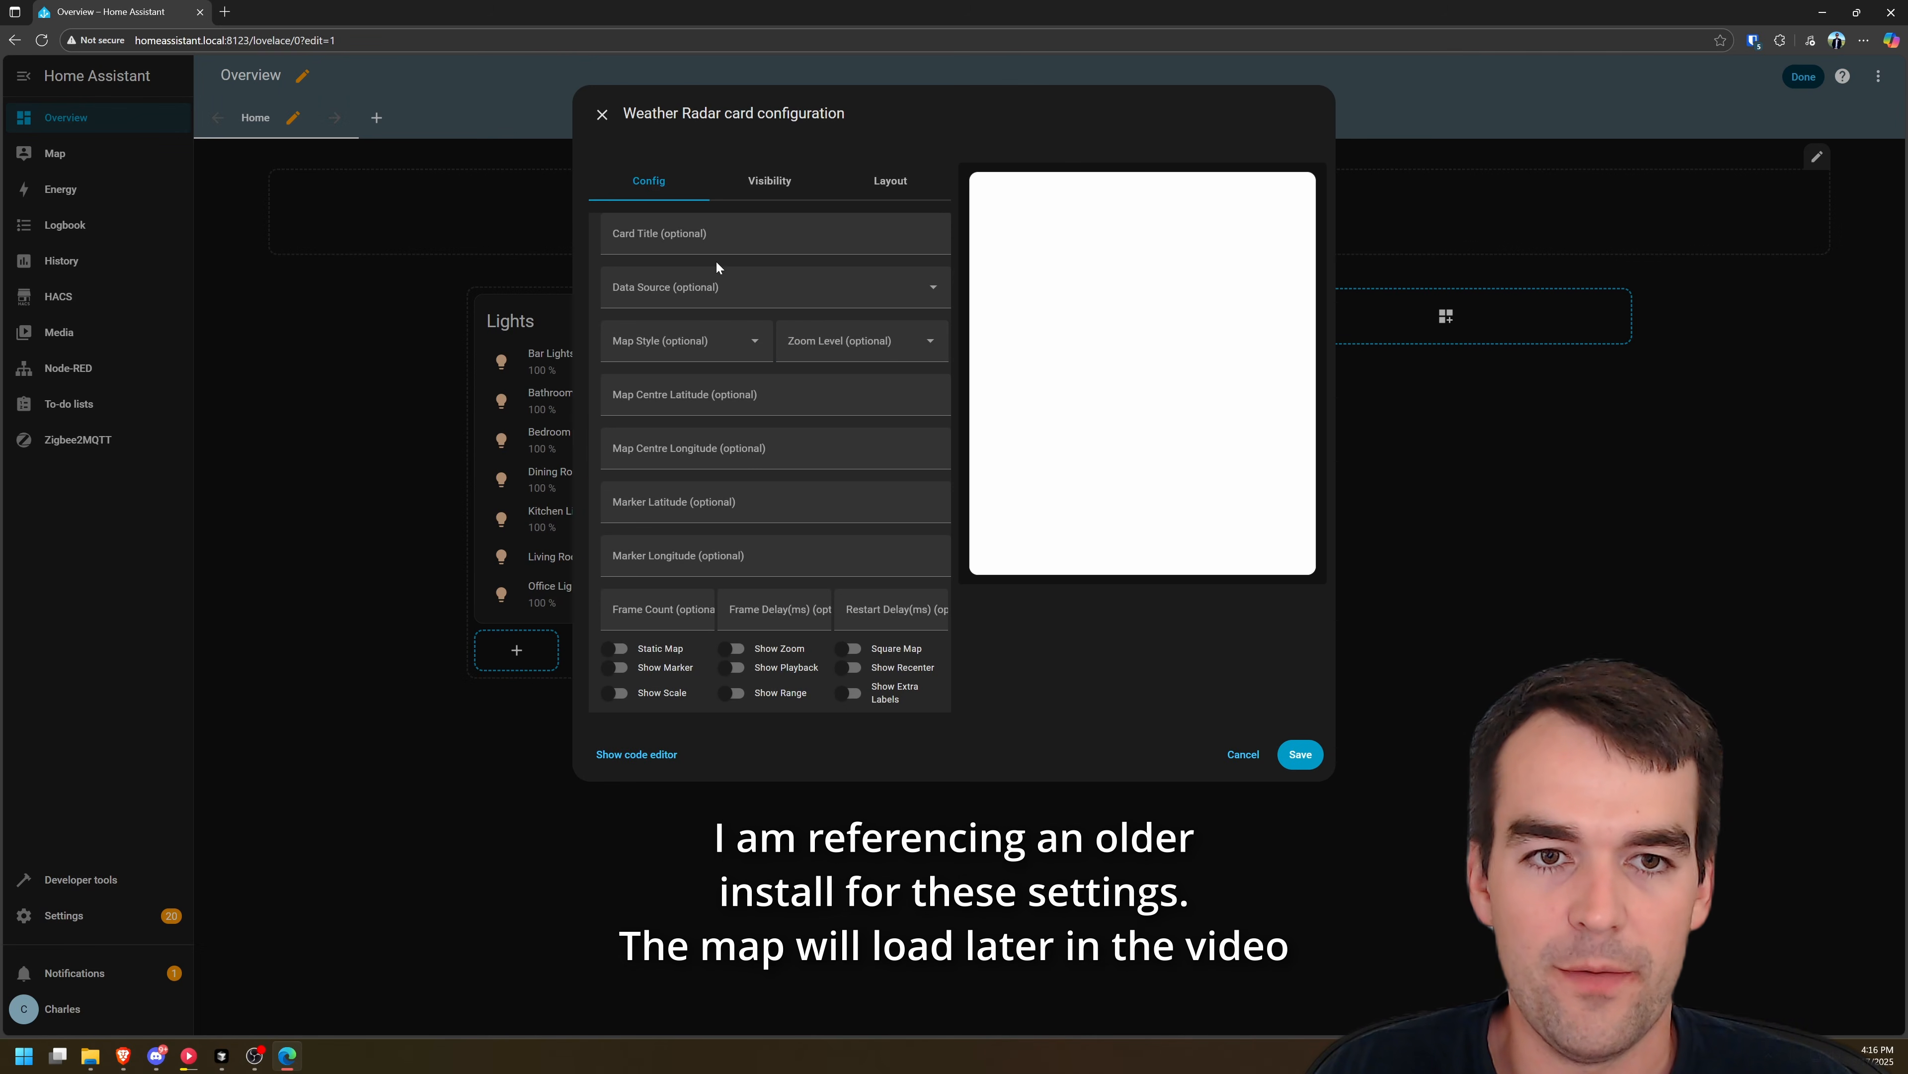
Set the radar card's data source to RainViewer - Dark Sky, map style to Voyager and zoom level to 8
click(698, 289)
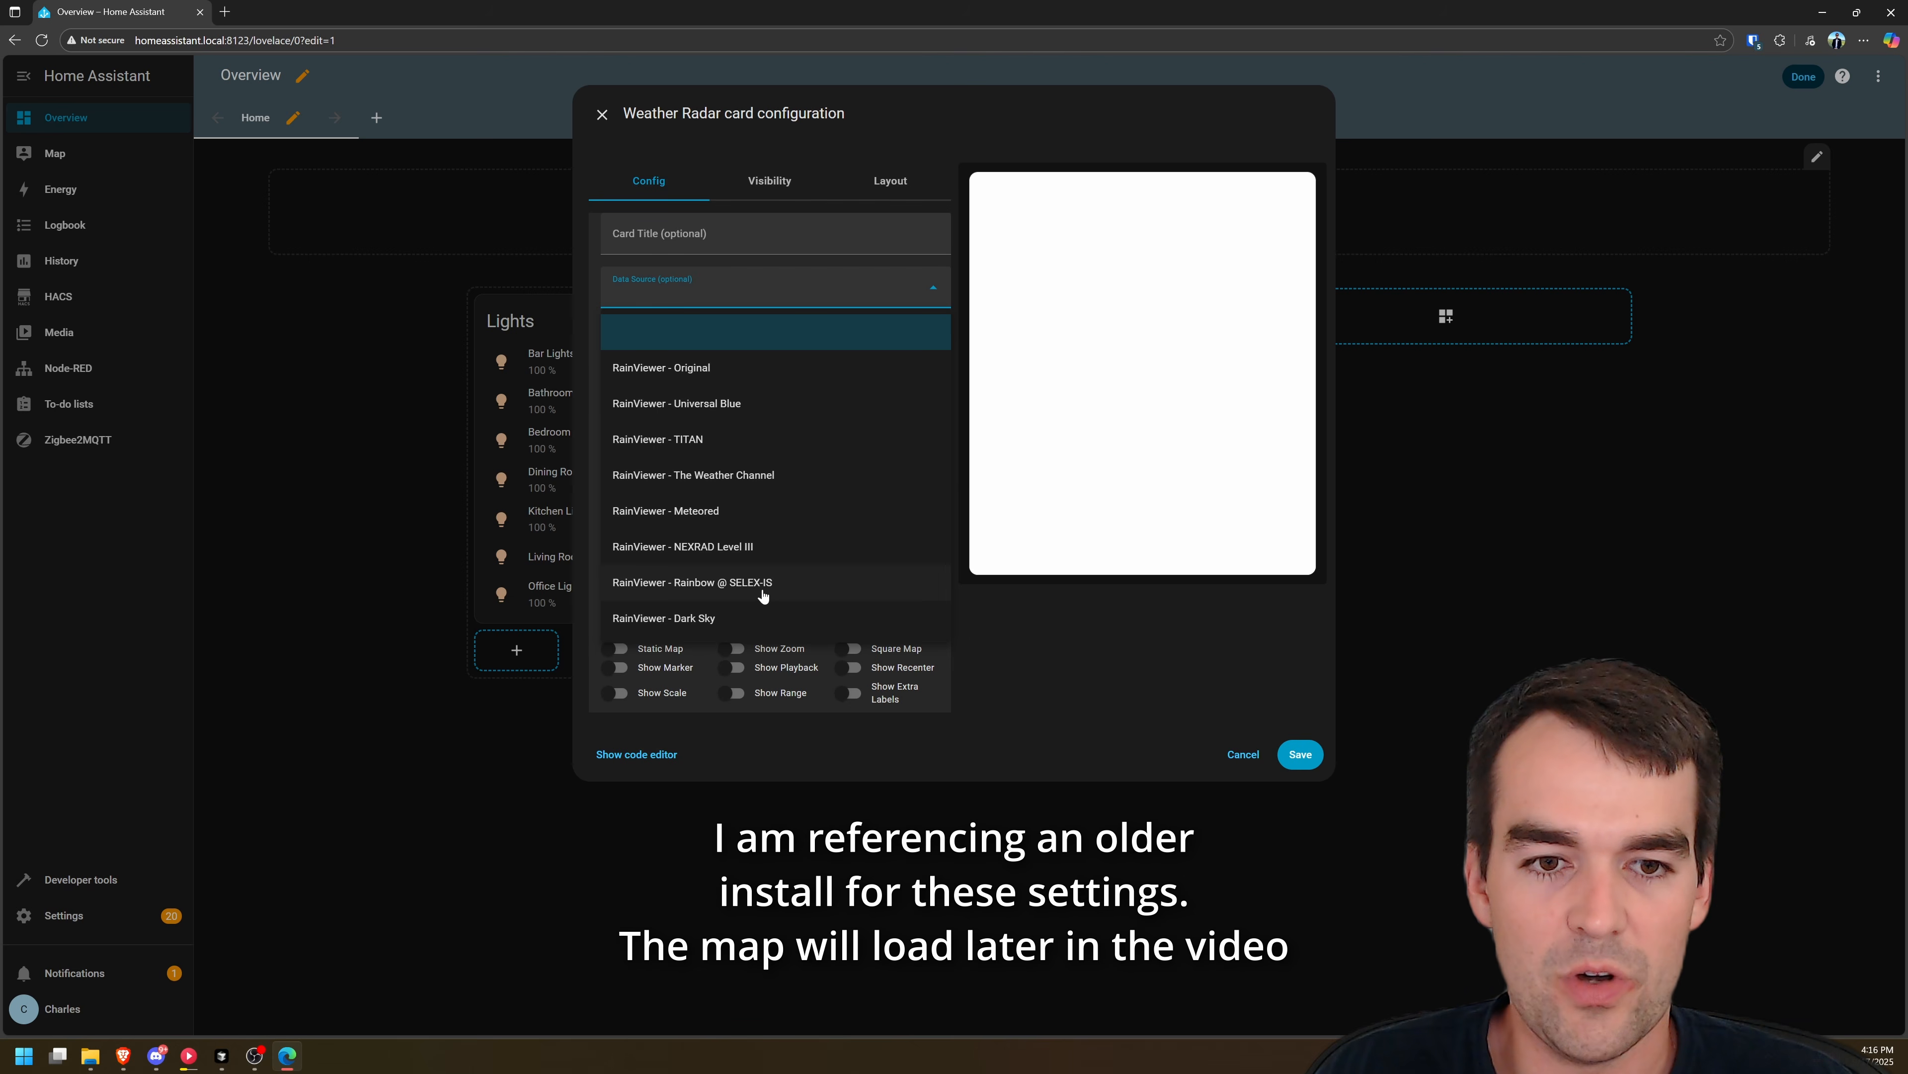
click(730, 619)
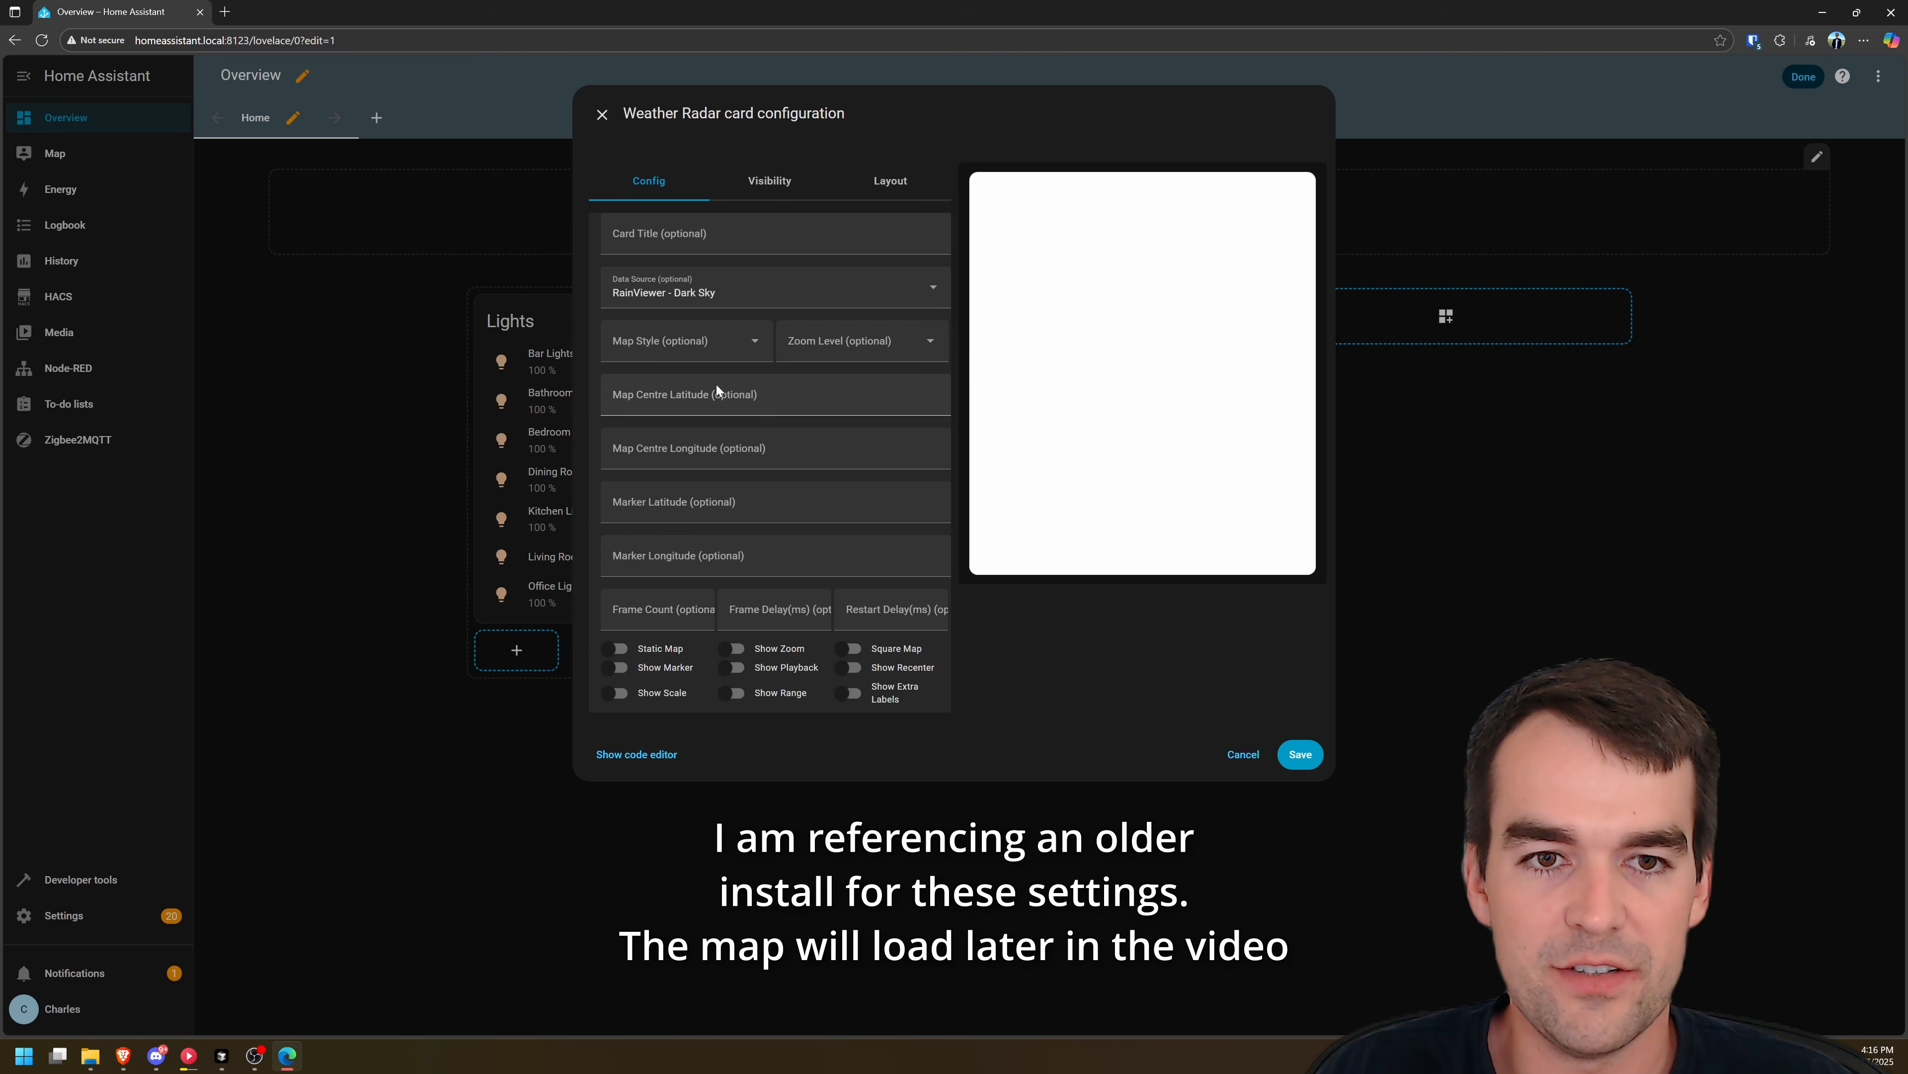
click(673, 348)
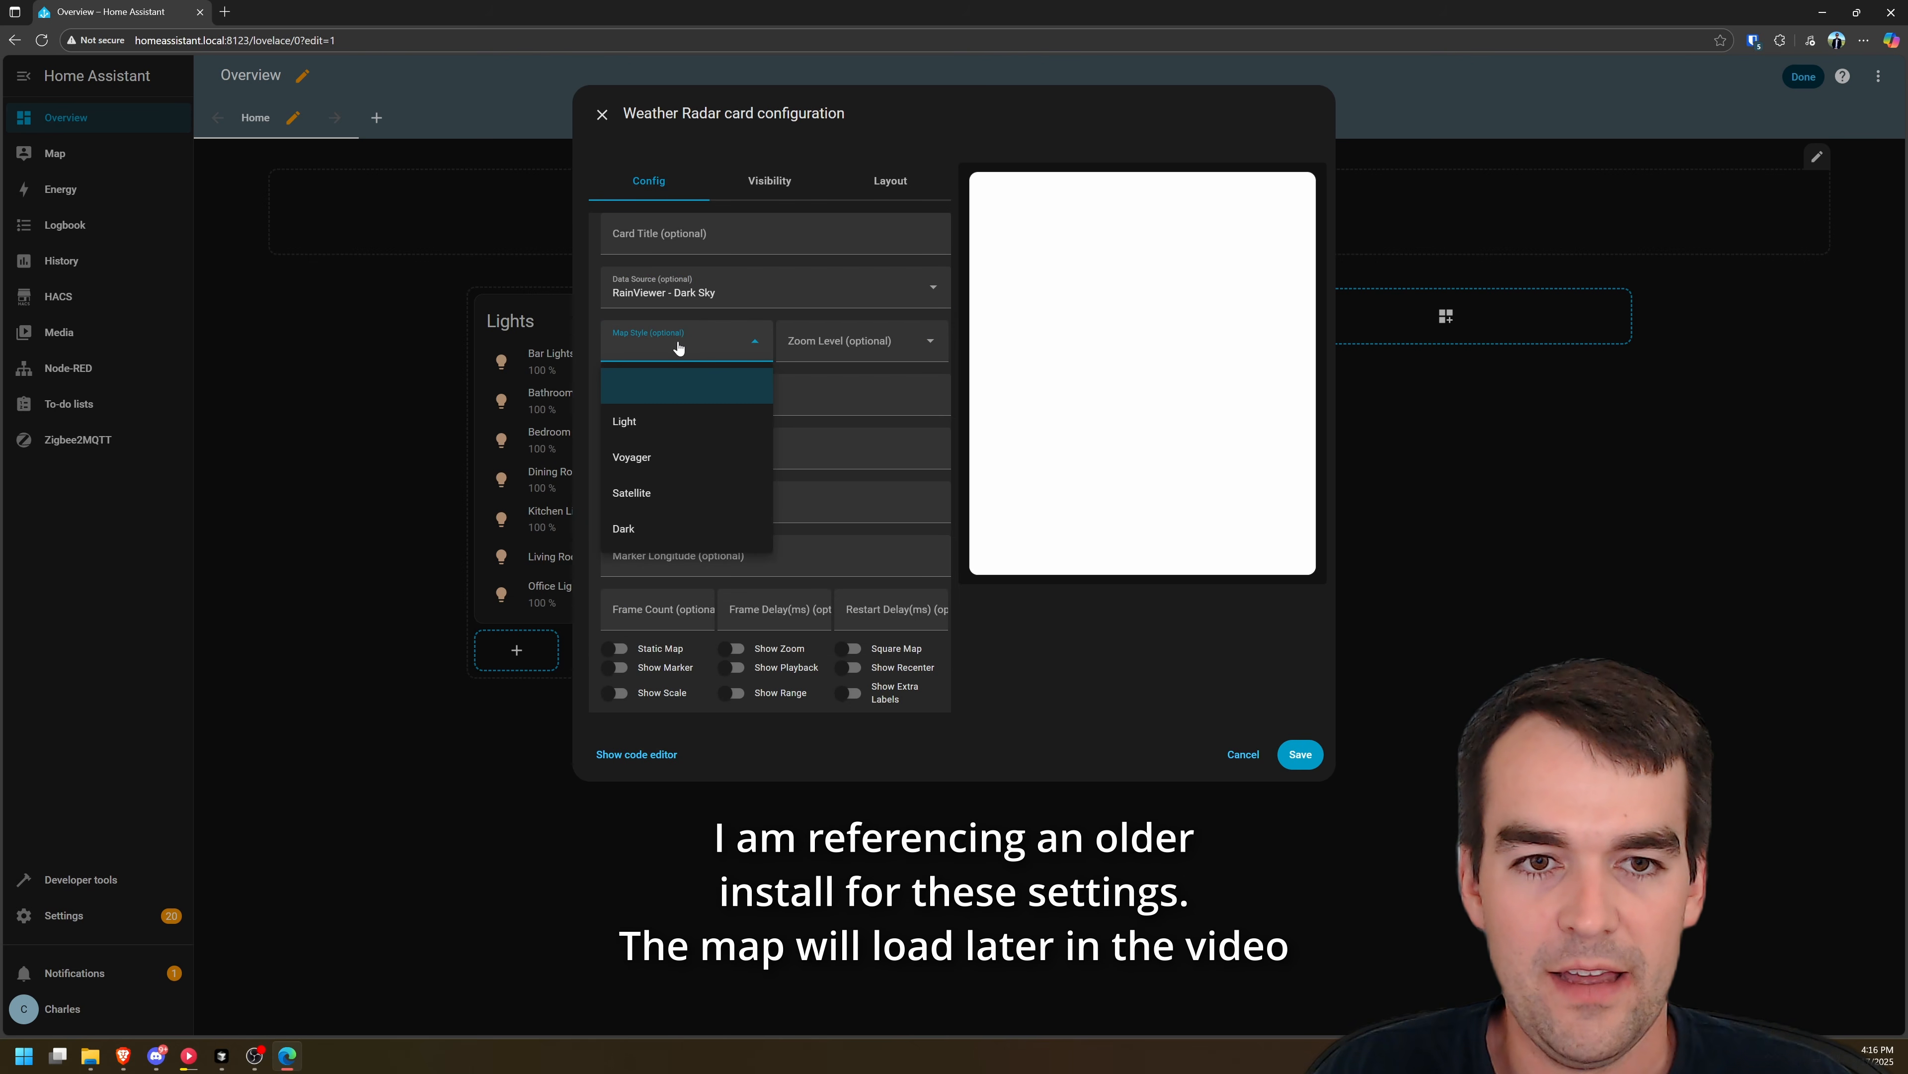
click(669, 460)
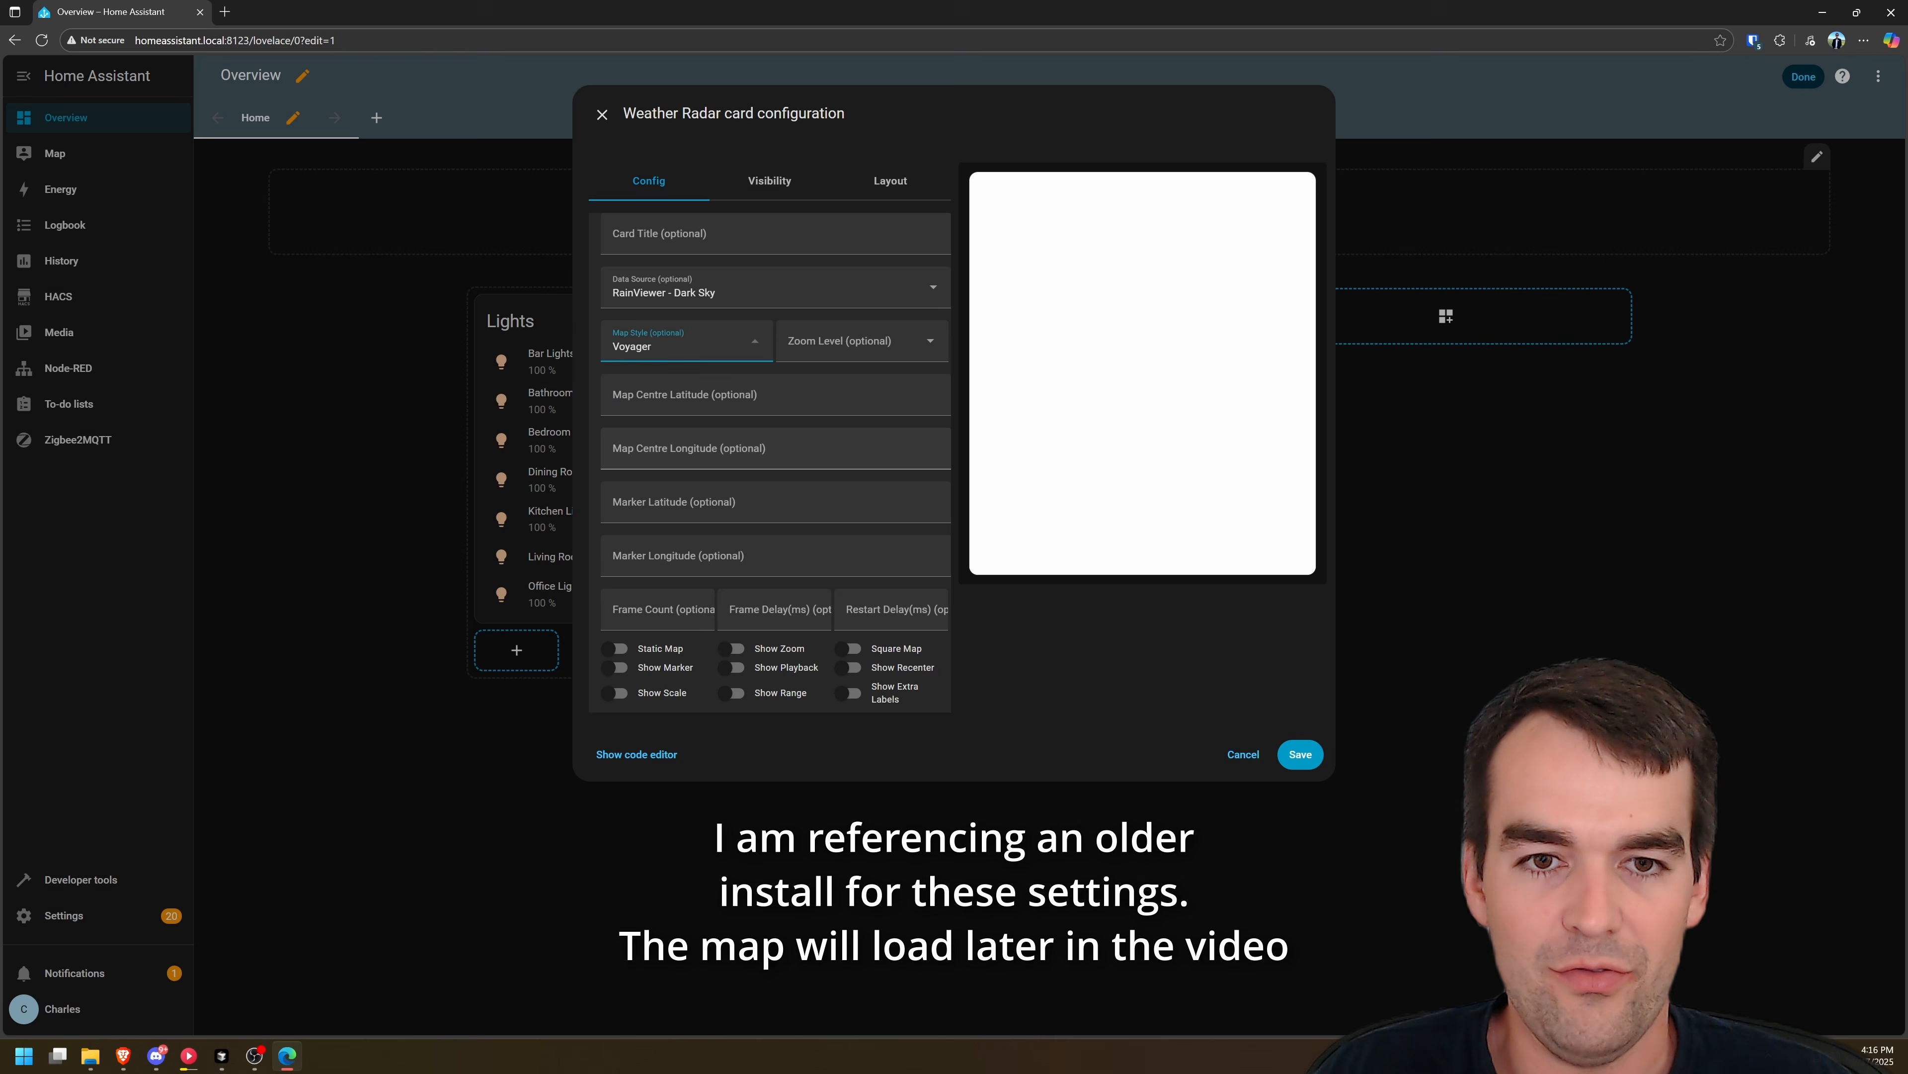
click(886, 340)
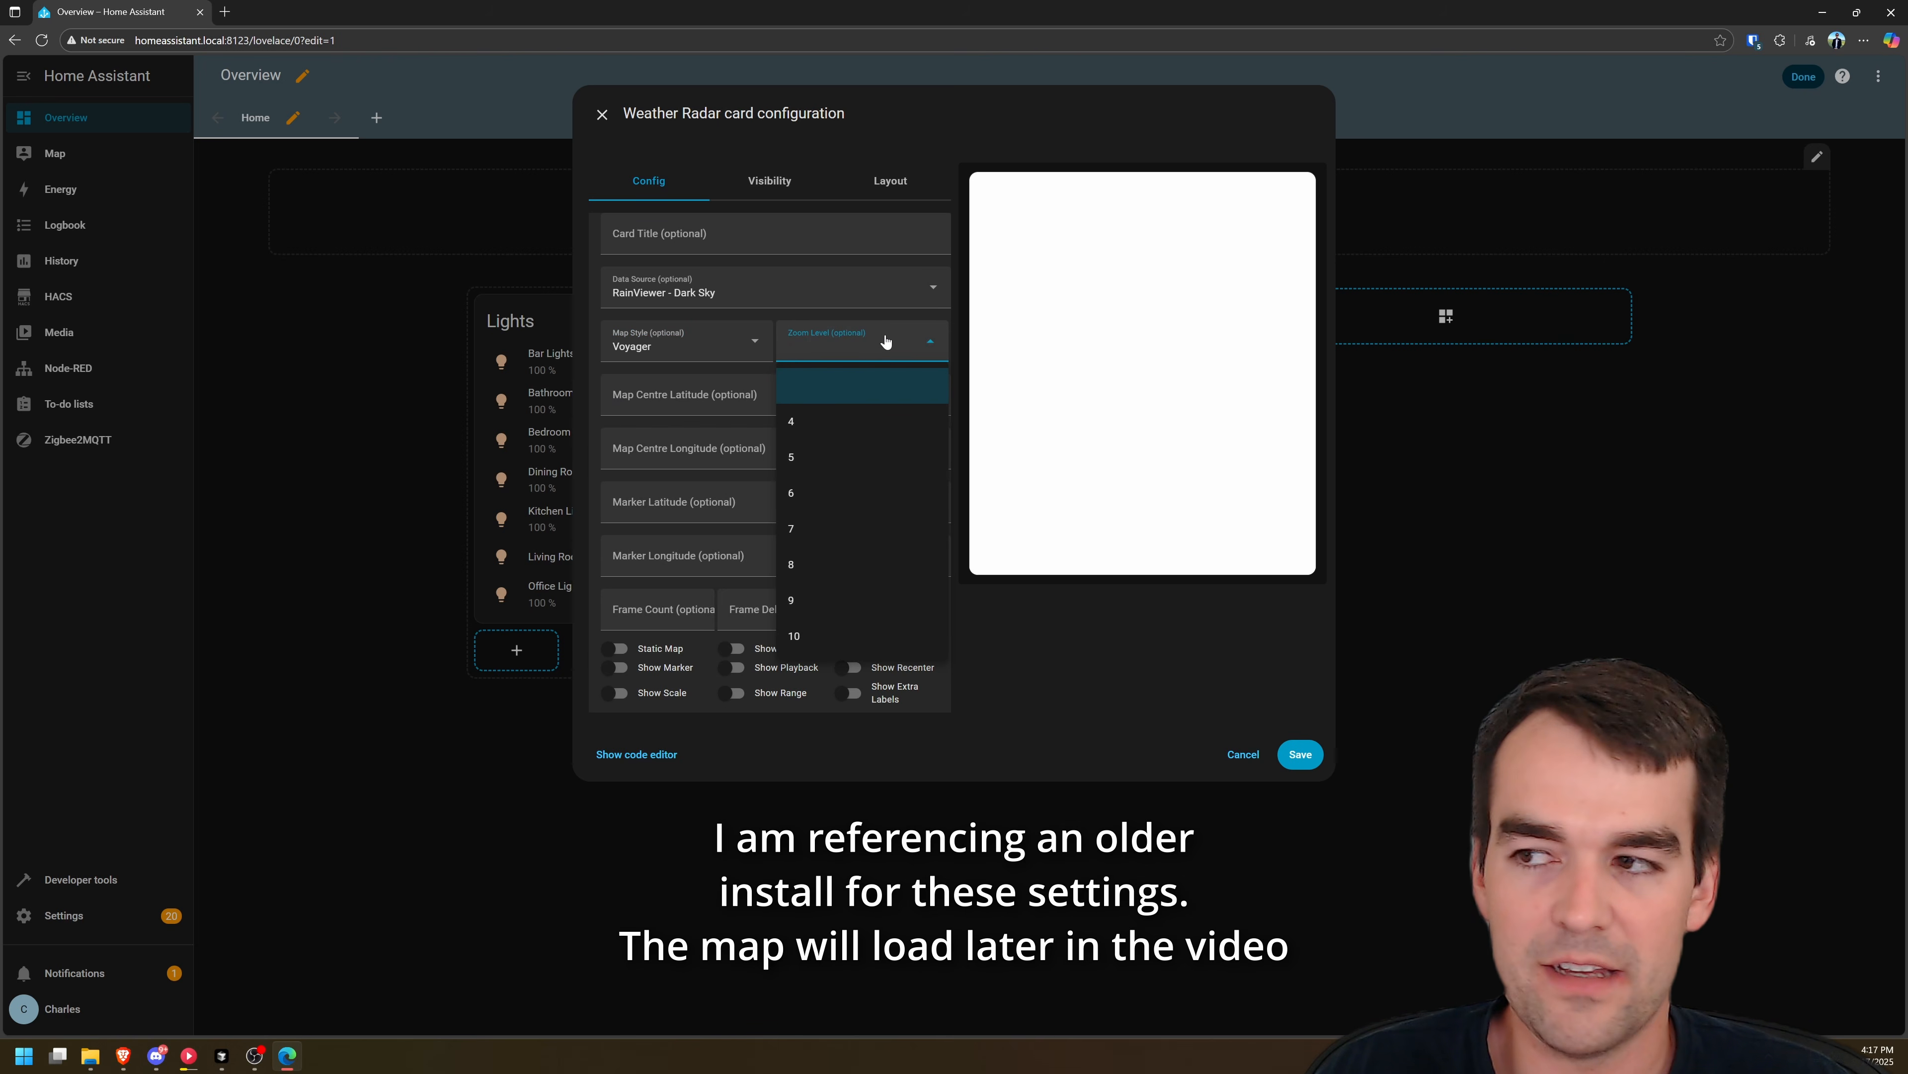
click(827, 576)
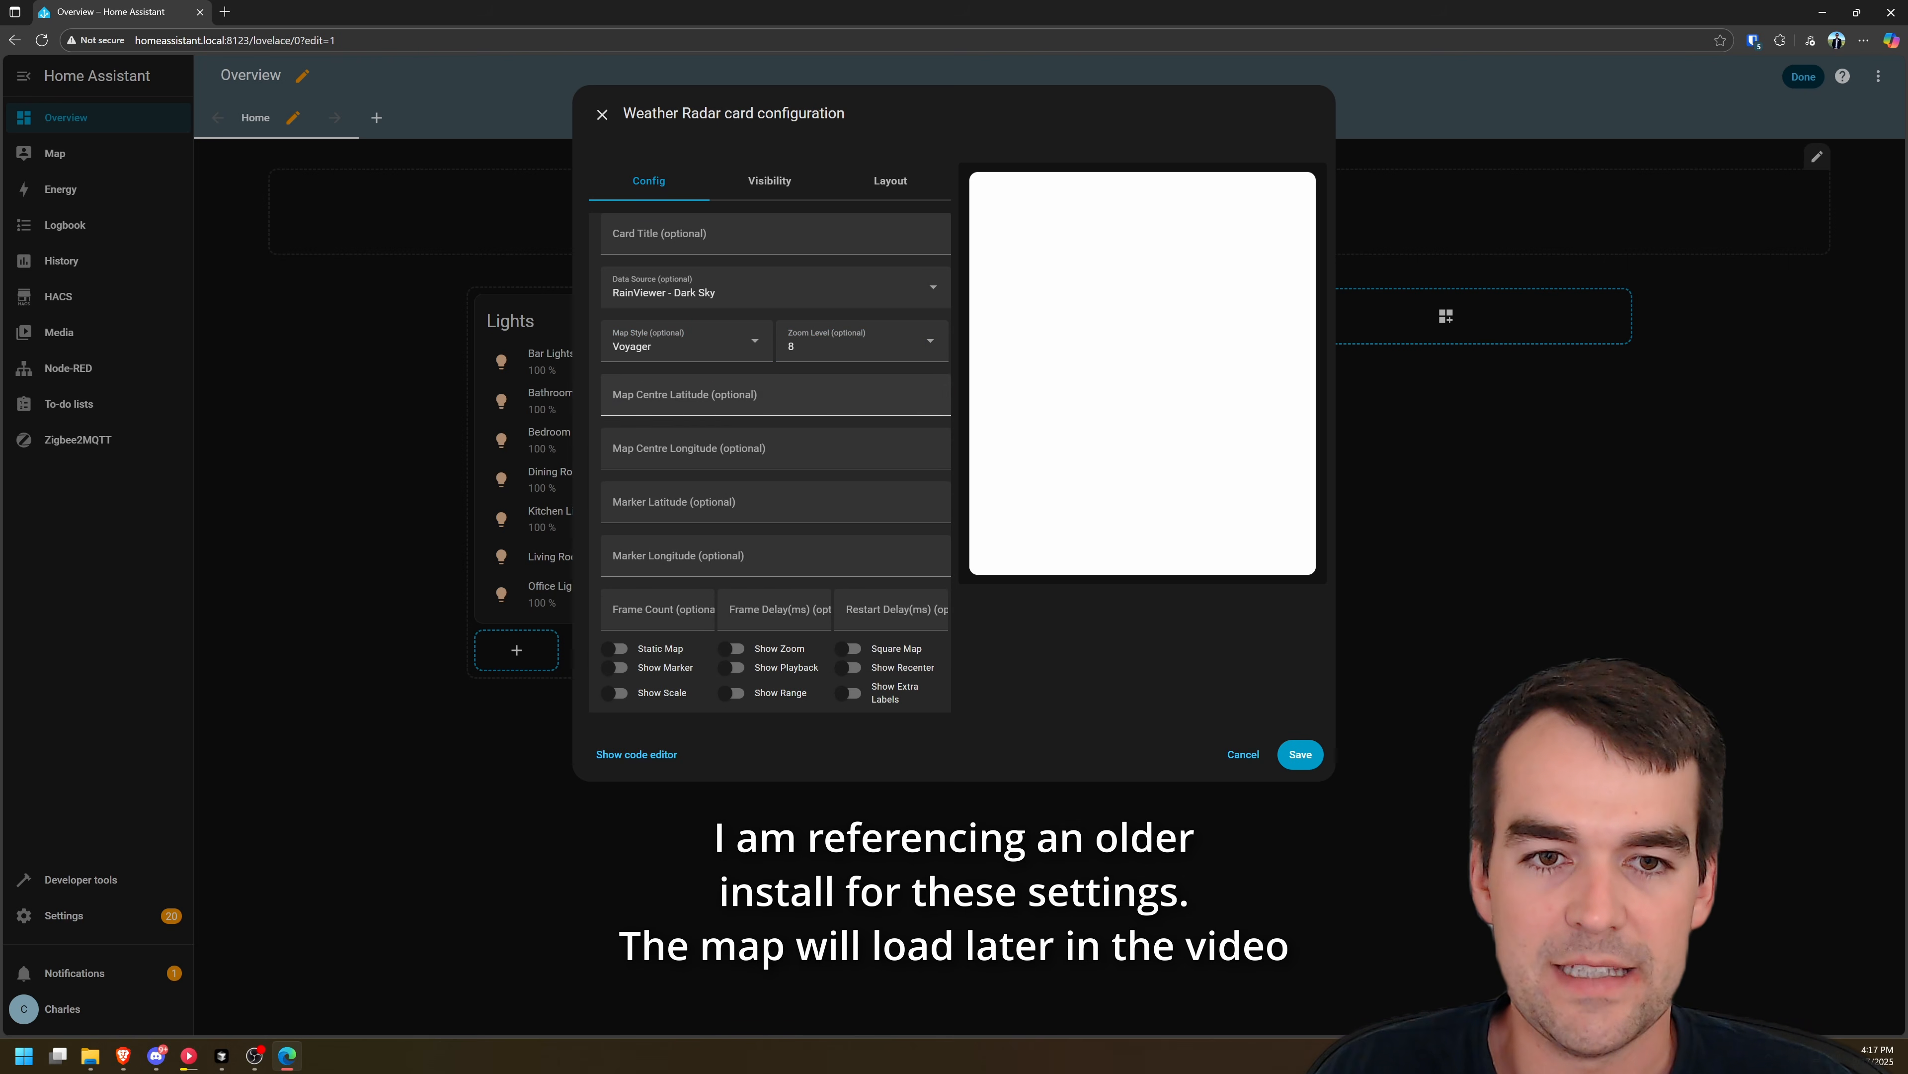
Look up a map site in a new browser tab to find coordinates for the radar card's latitude and longitude fields
click(842, 397)
key(Tab)
key(Tab)
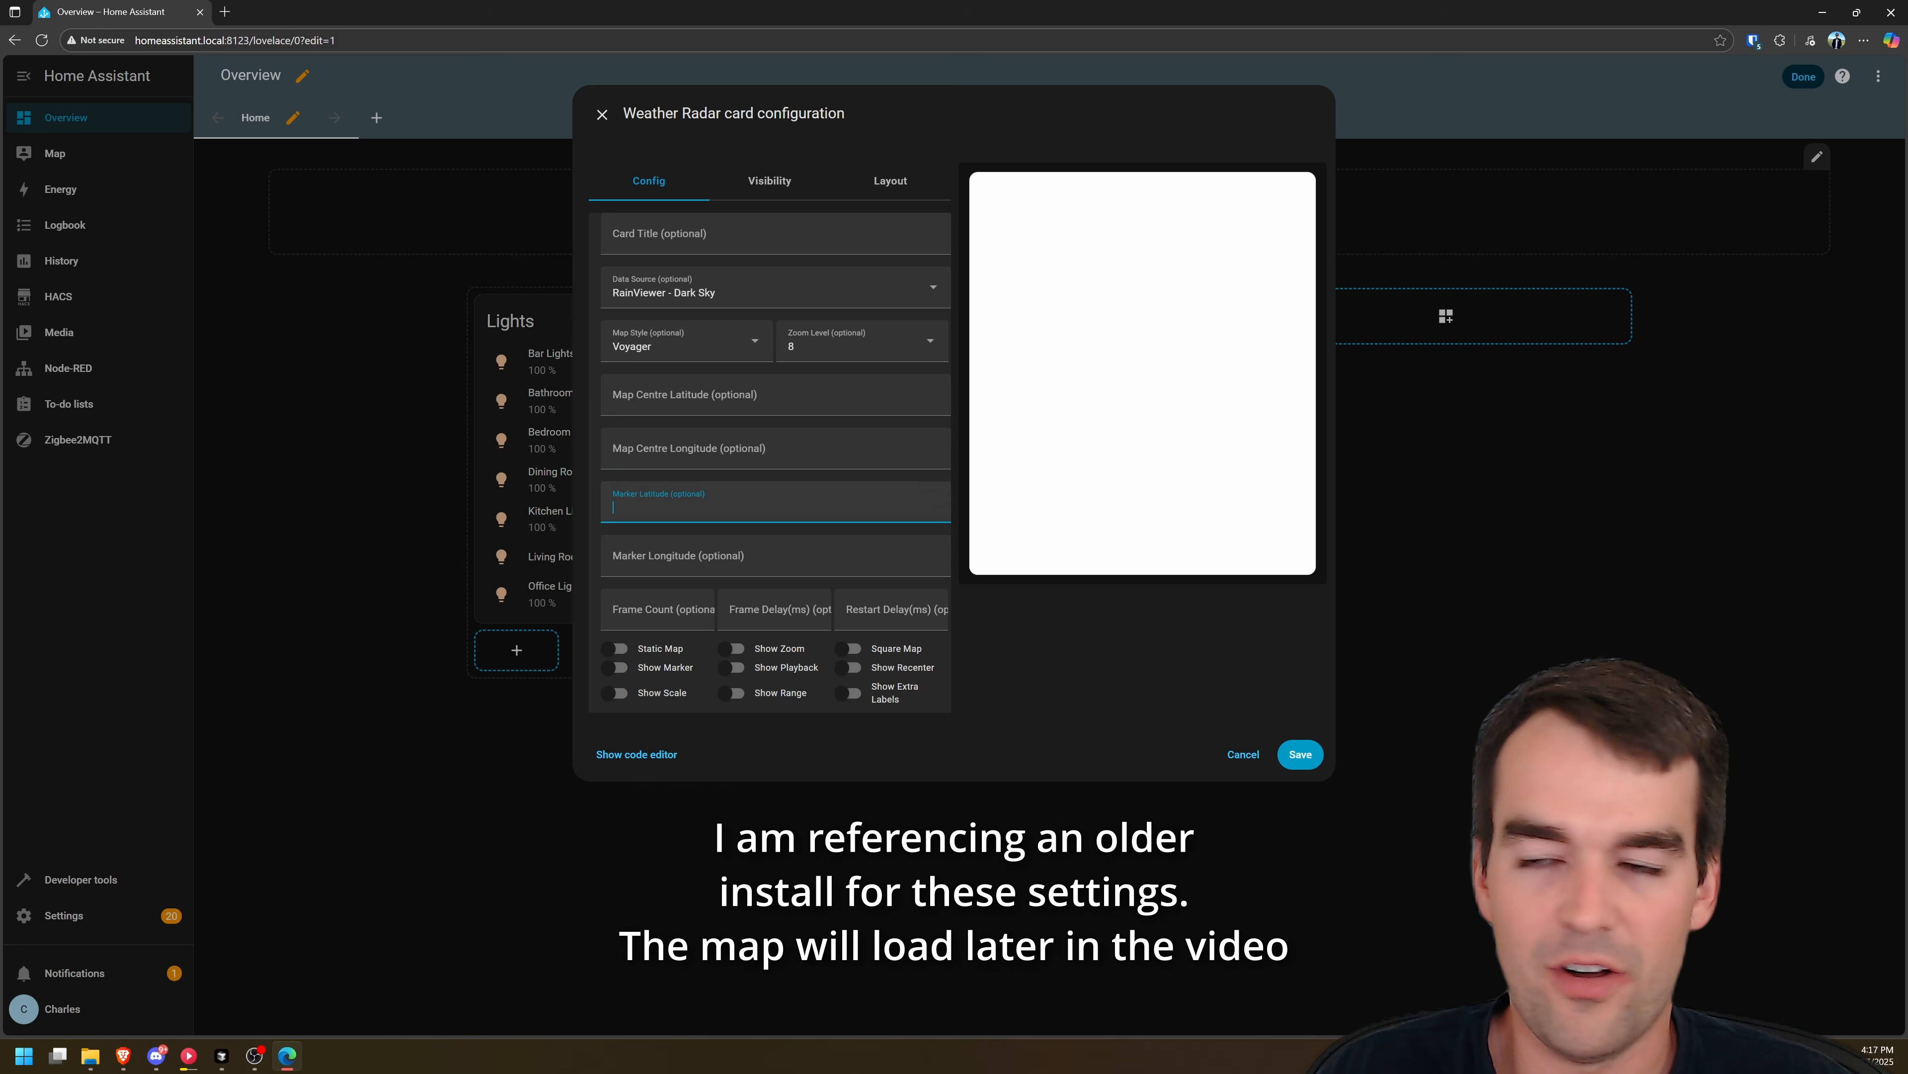
click(753, 397)
click(754, 451)
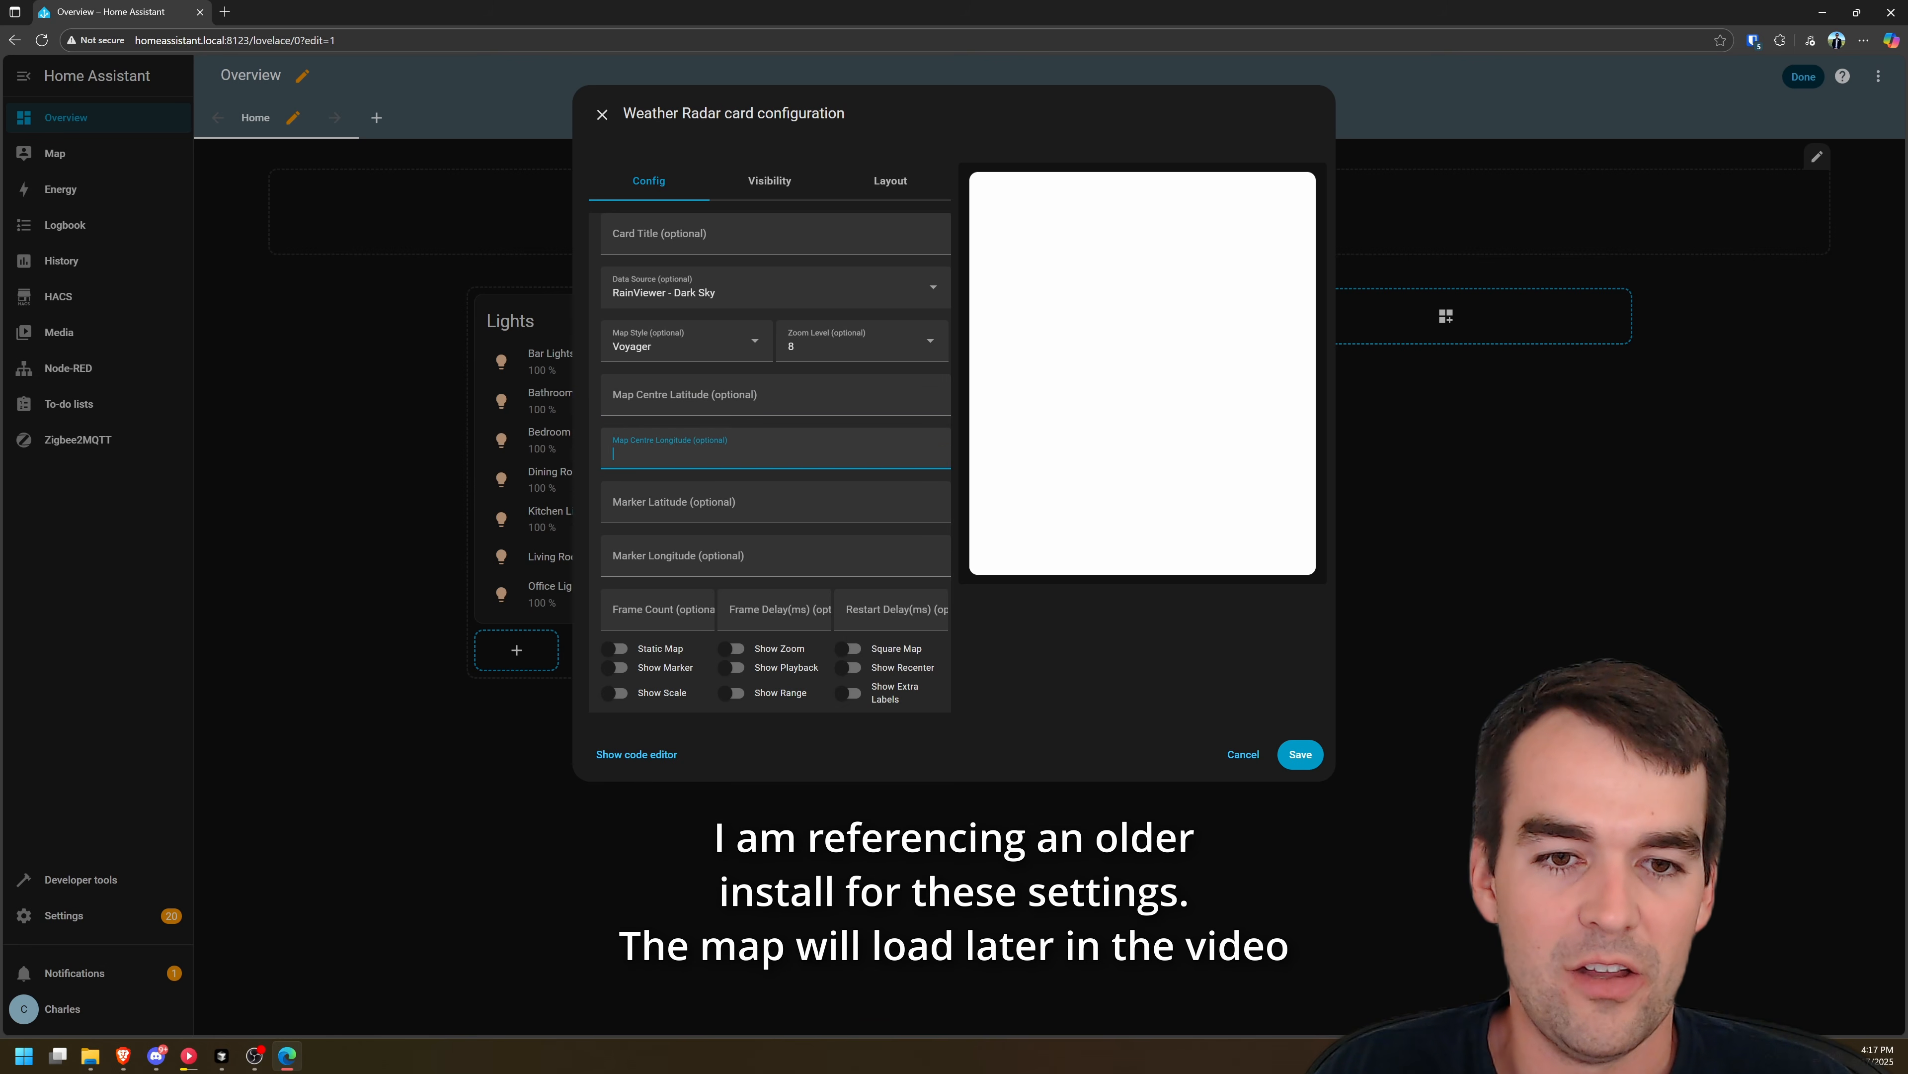
click(751, 397)
click(224, 12)
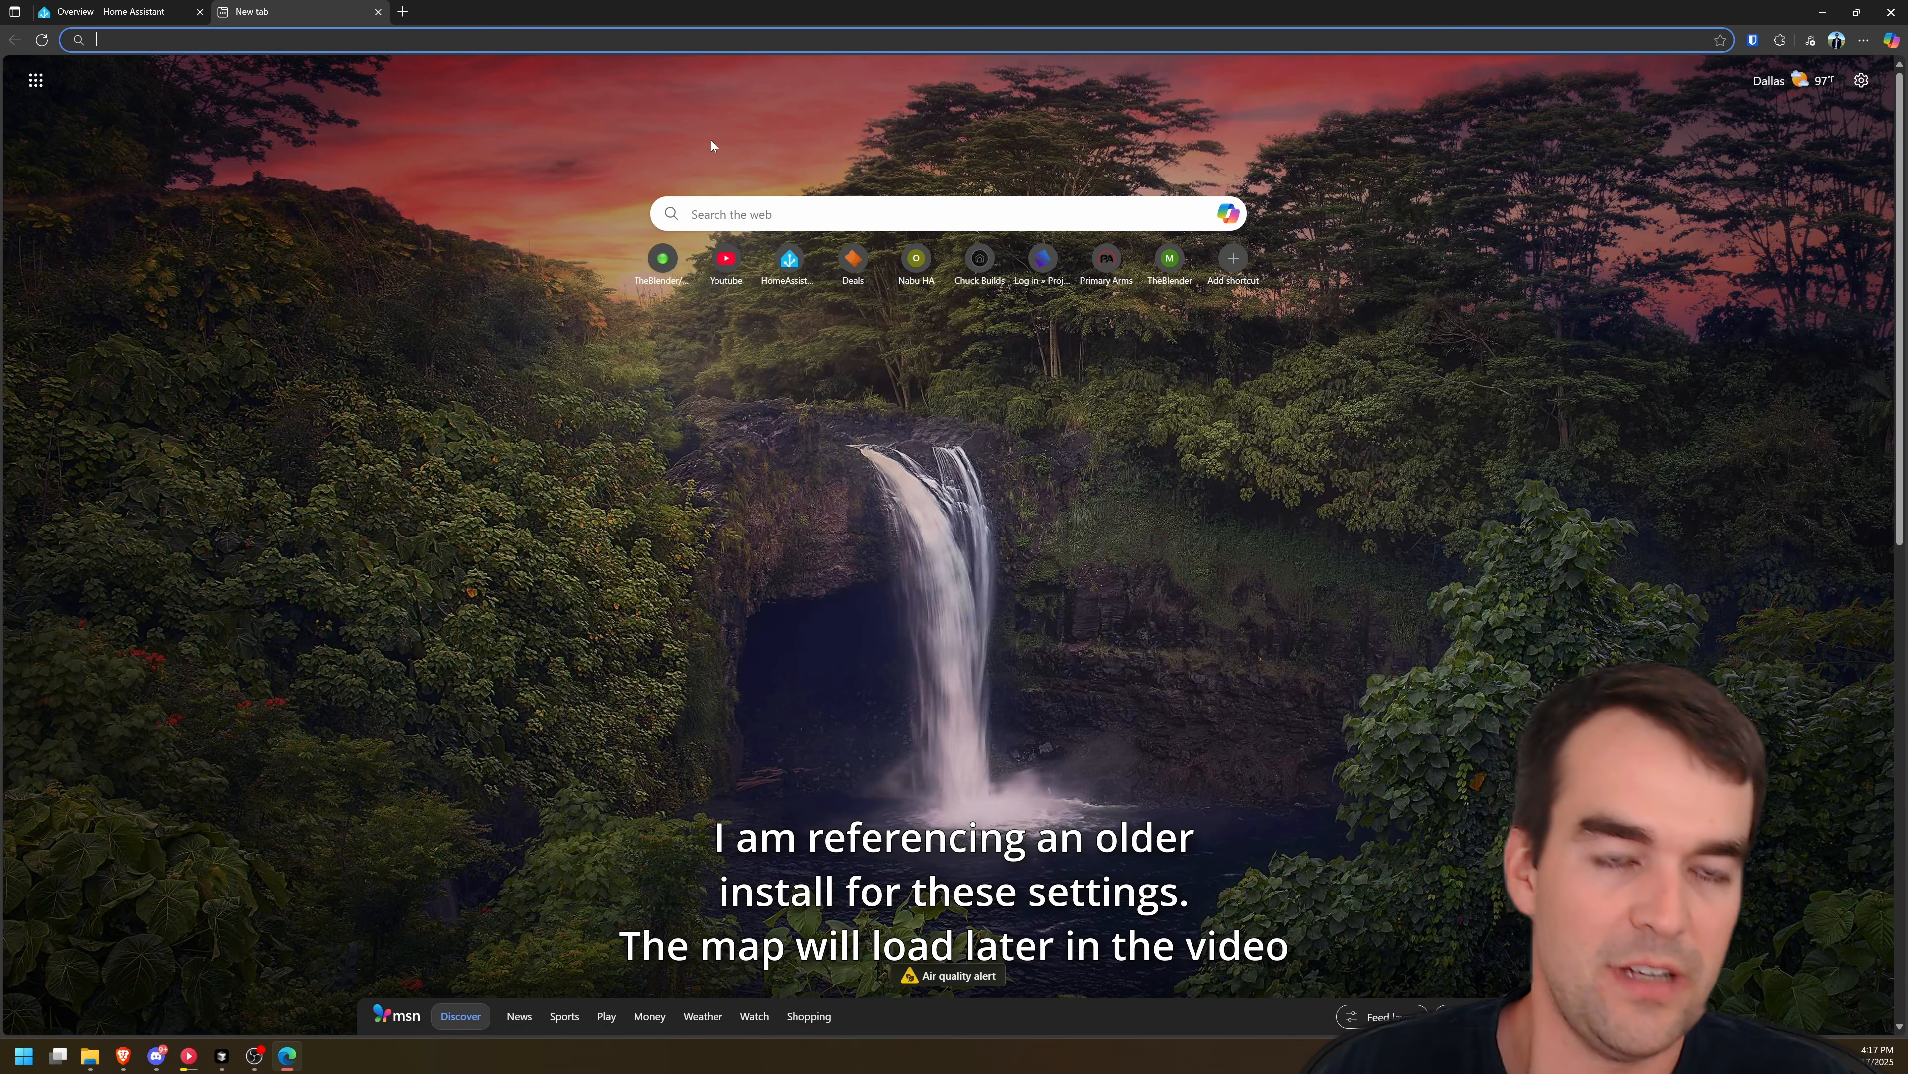
text(map)
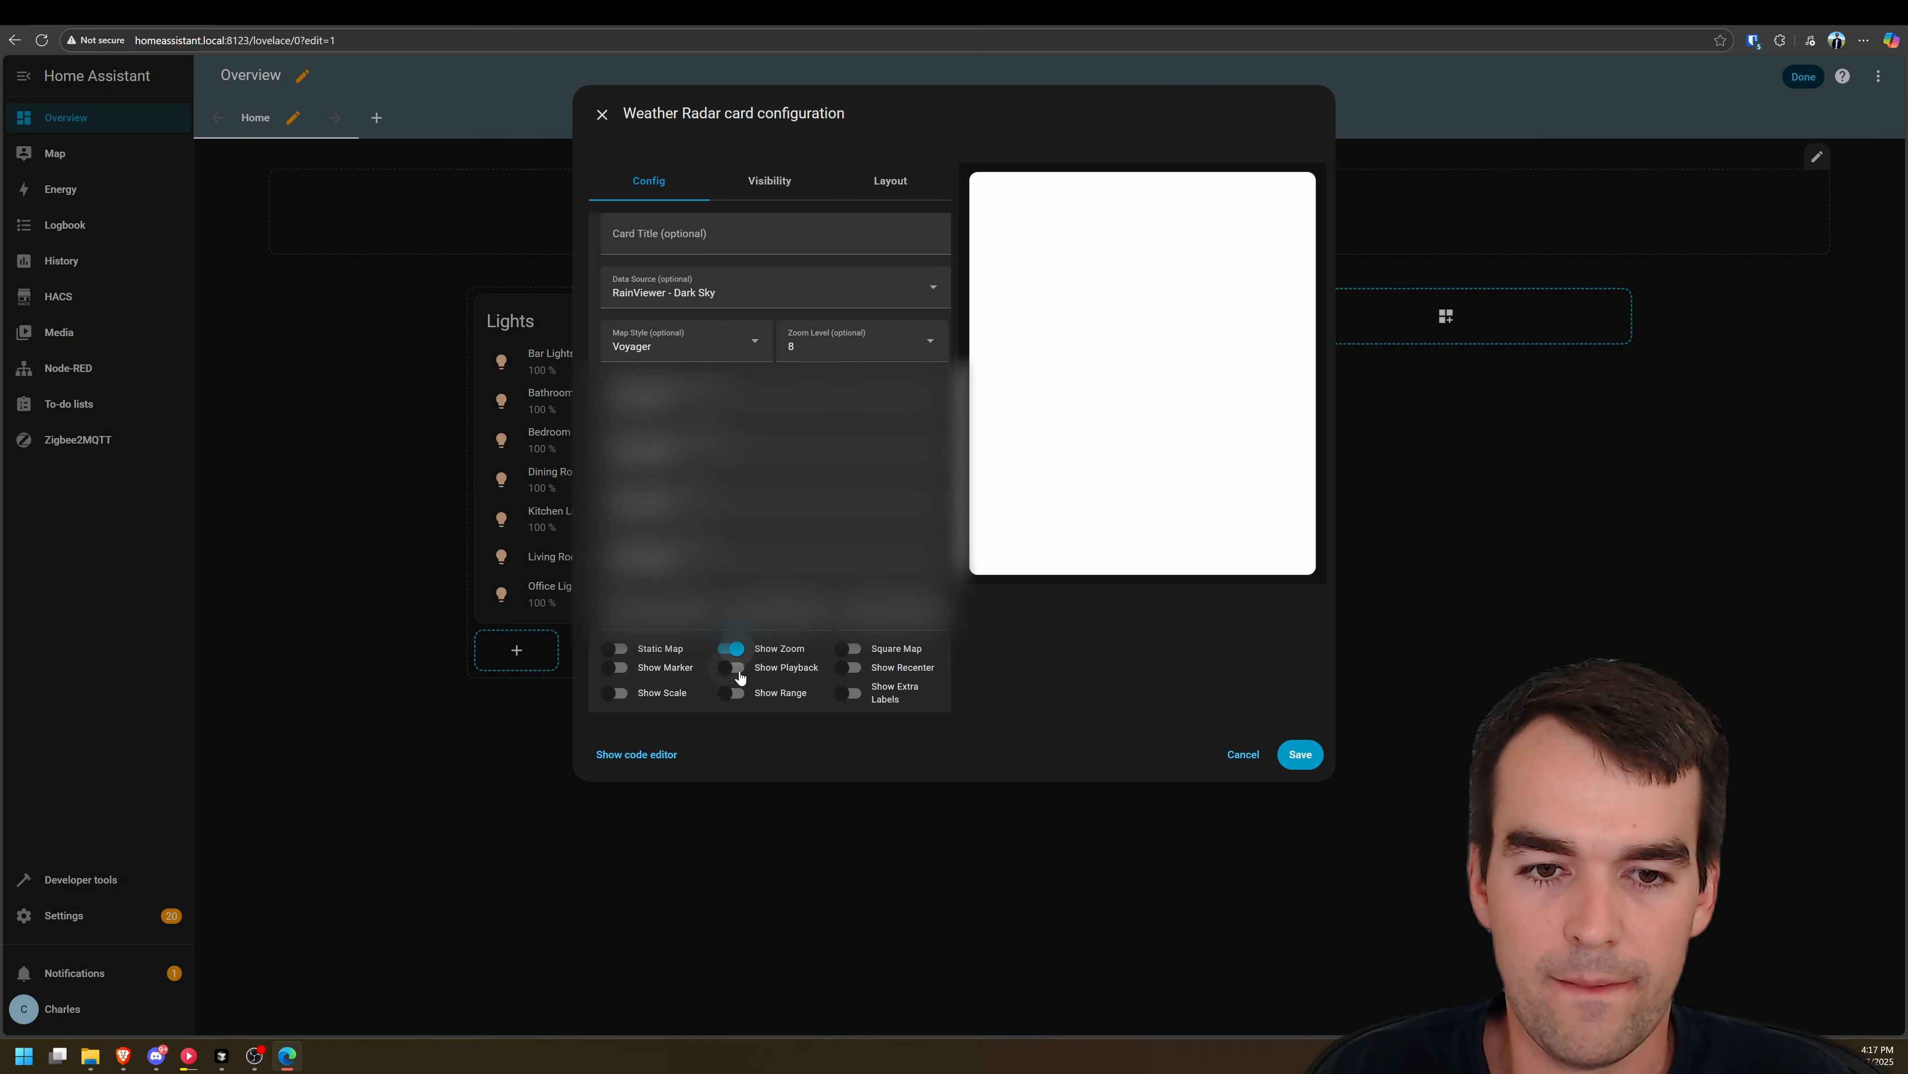
Enable Show Recenter, Show Scale and Show Marker on the radar card, then save it and finish editing the dashboard
click(853, 667)
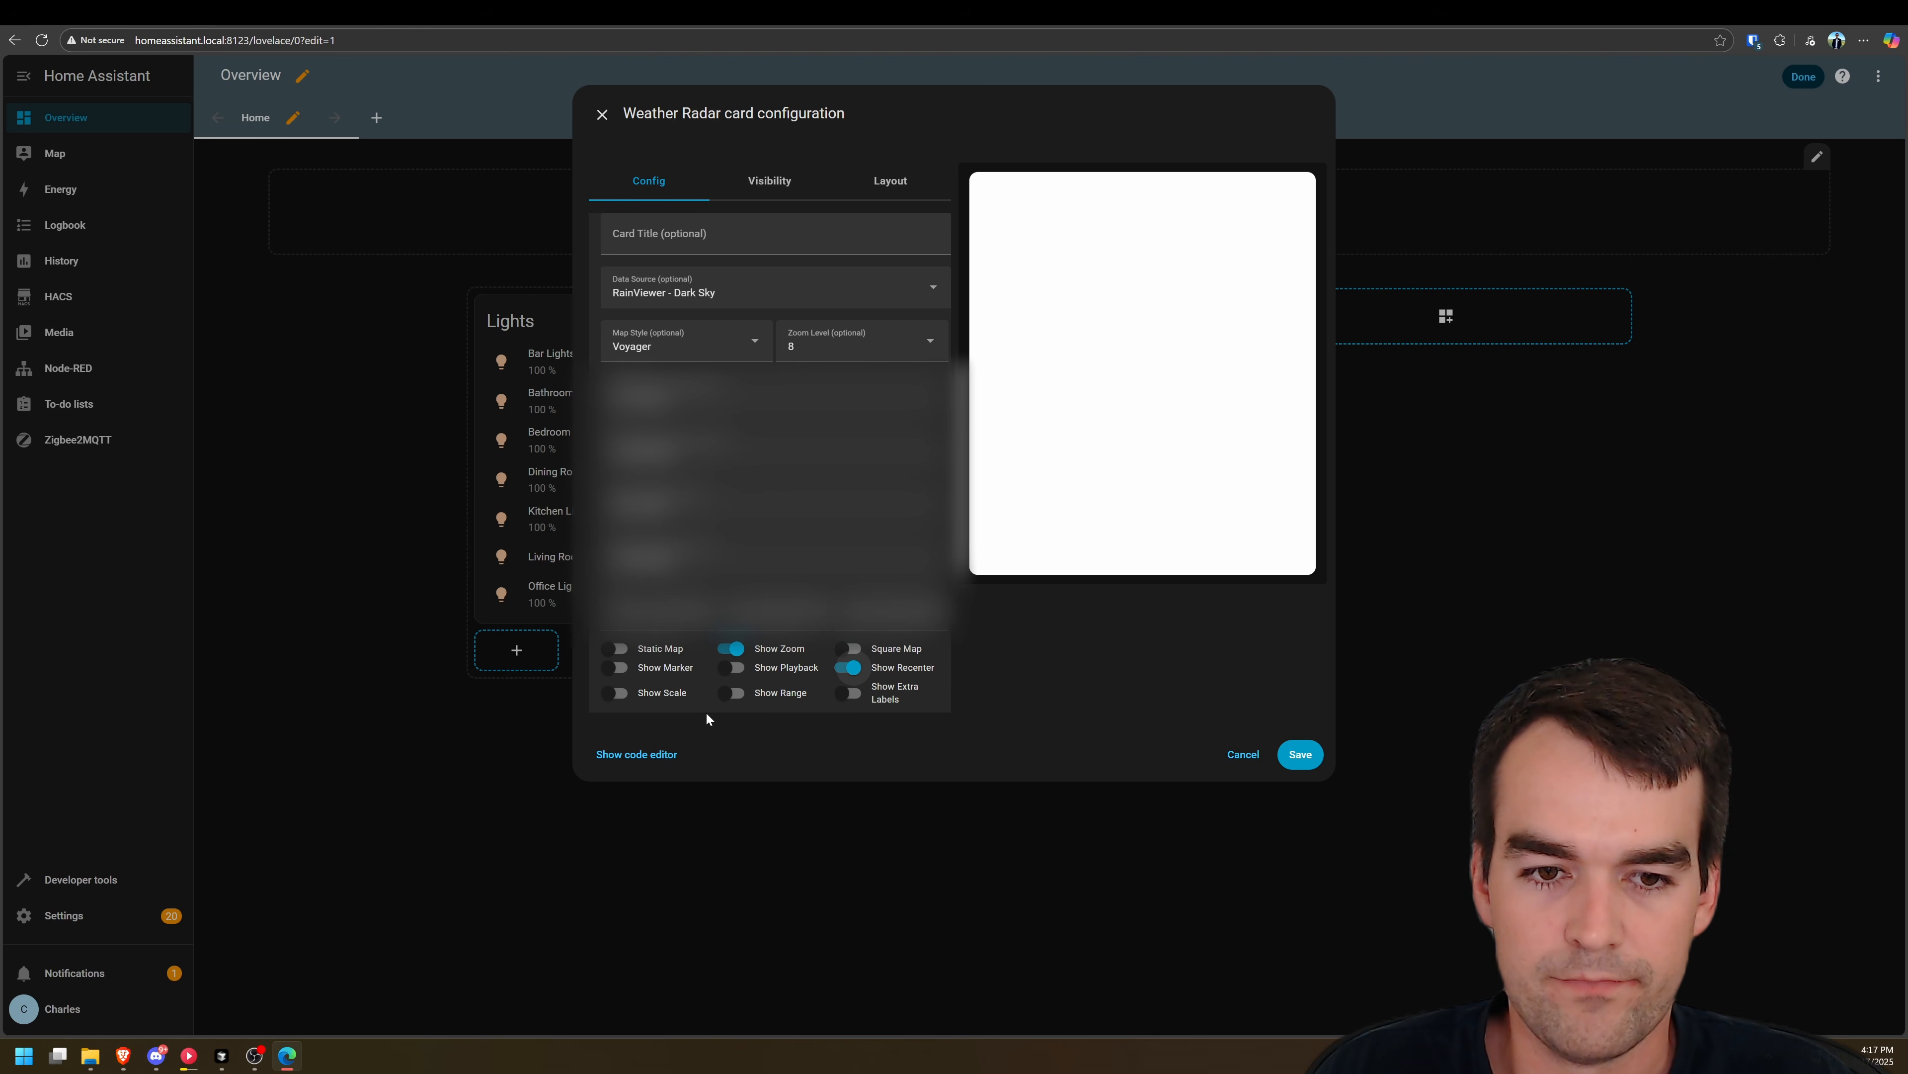
click(617, 693)
click(616, 668)
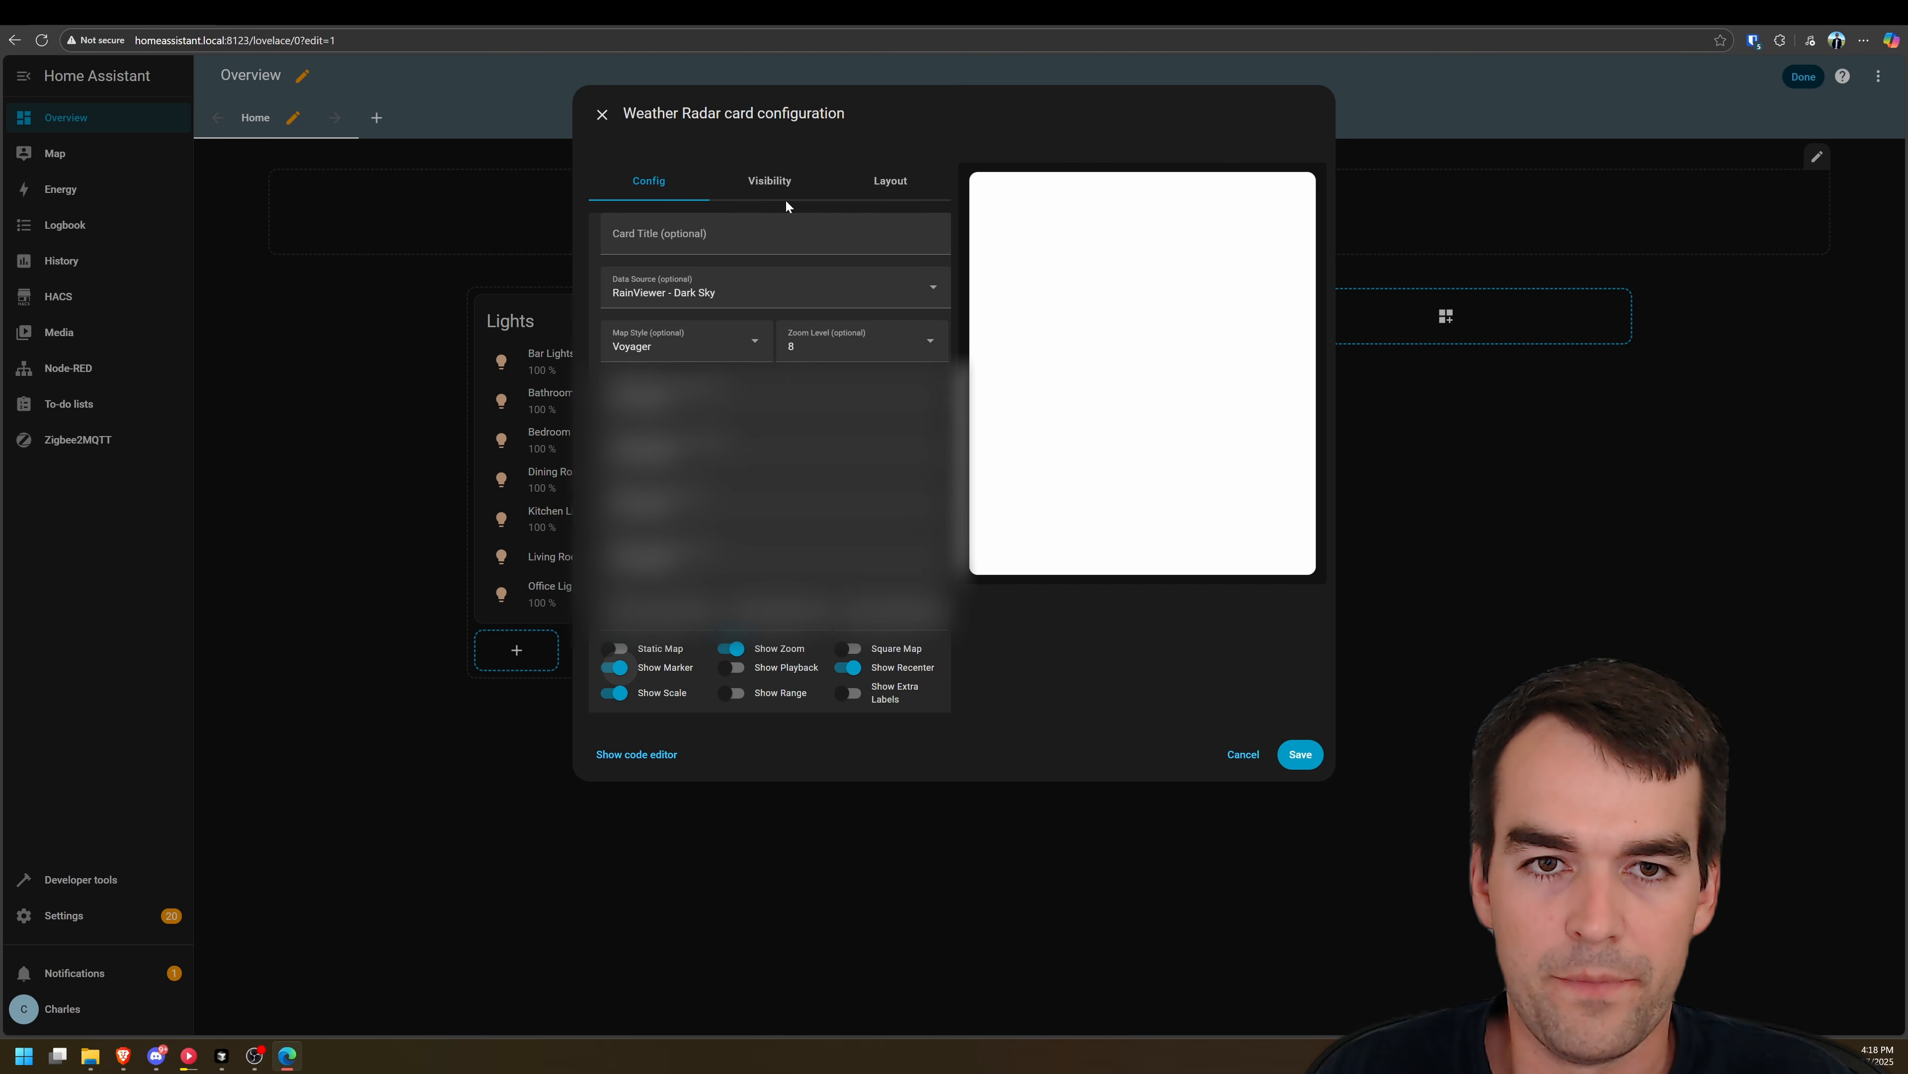
click(1283, 761)
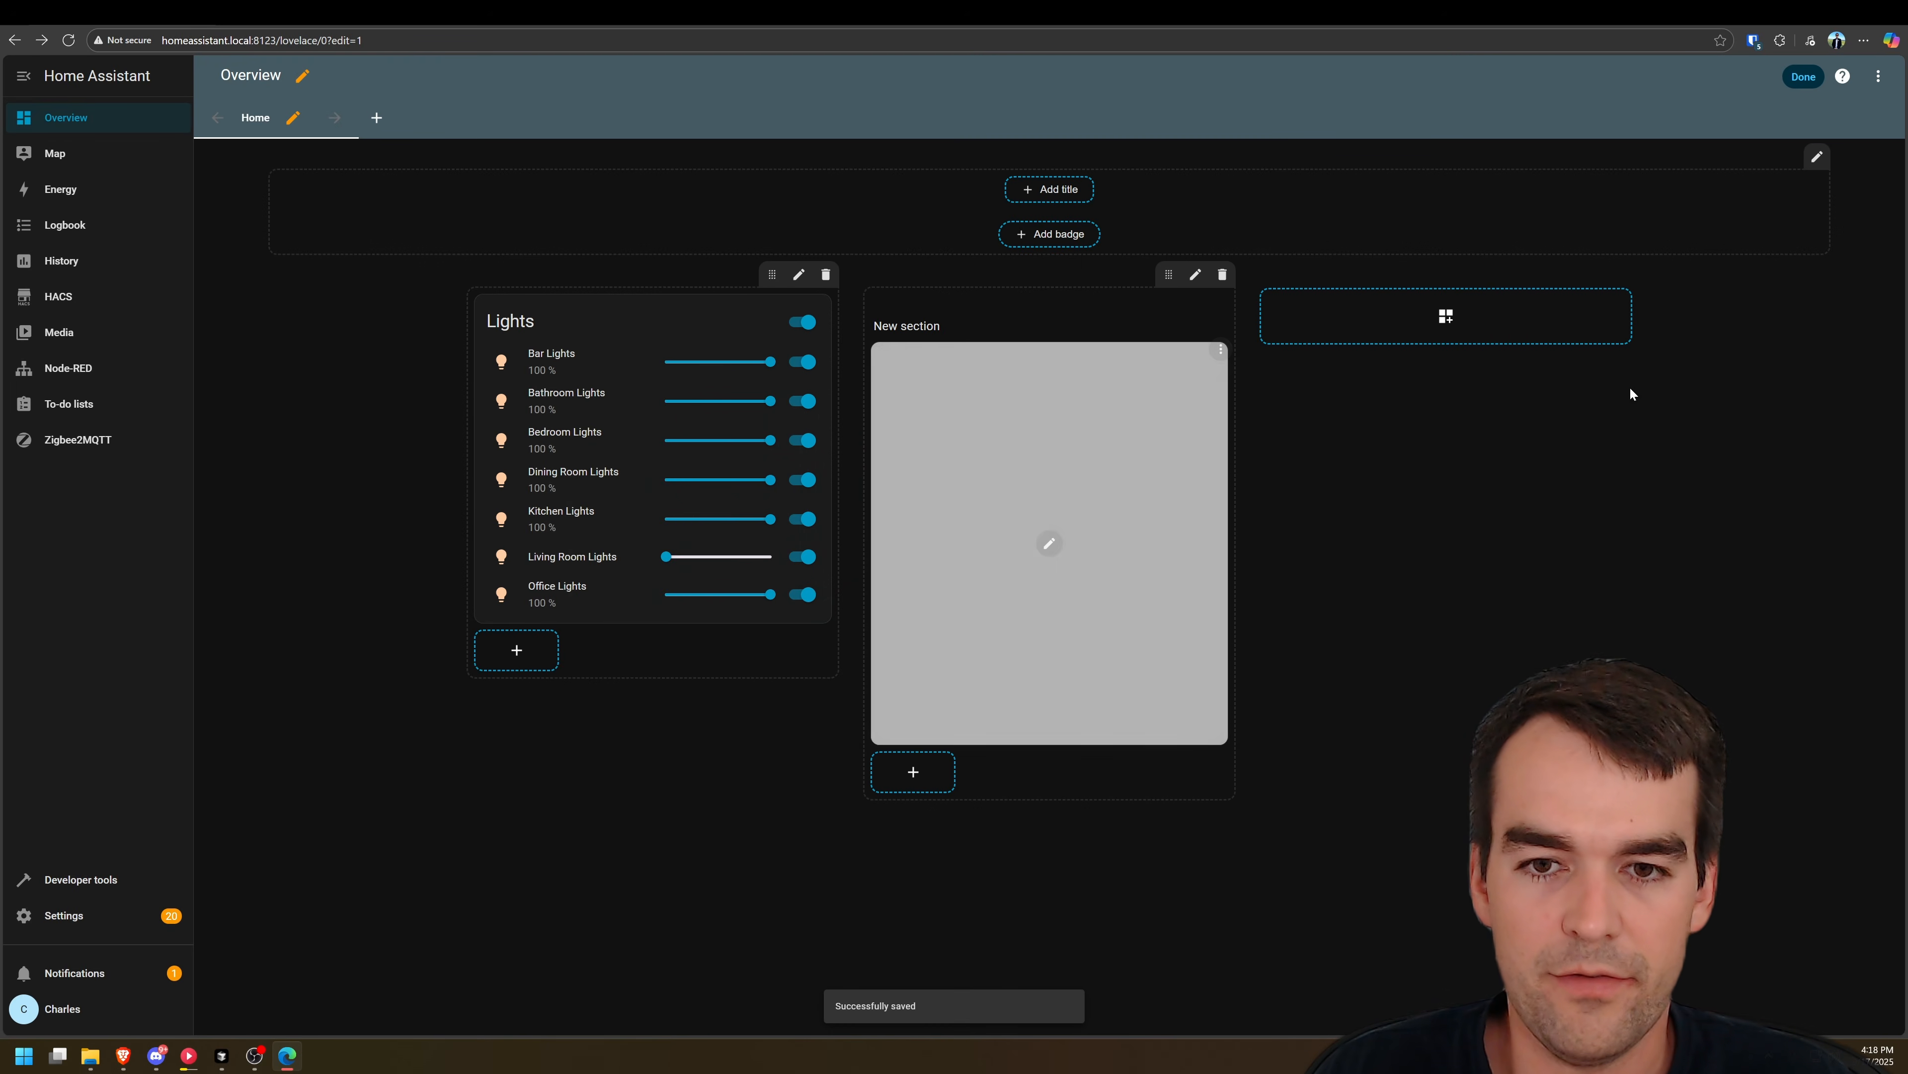
click(1803, 76)
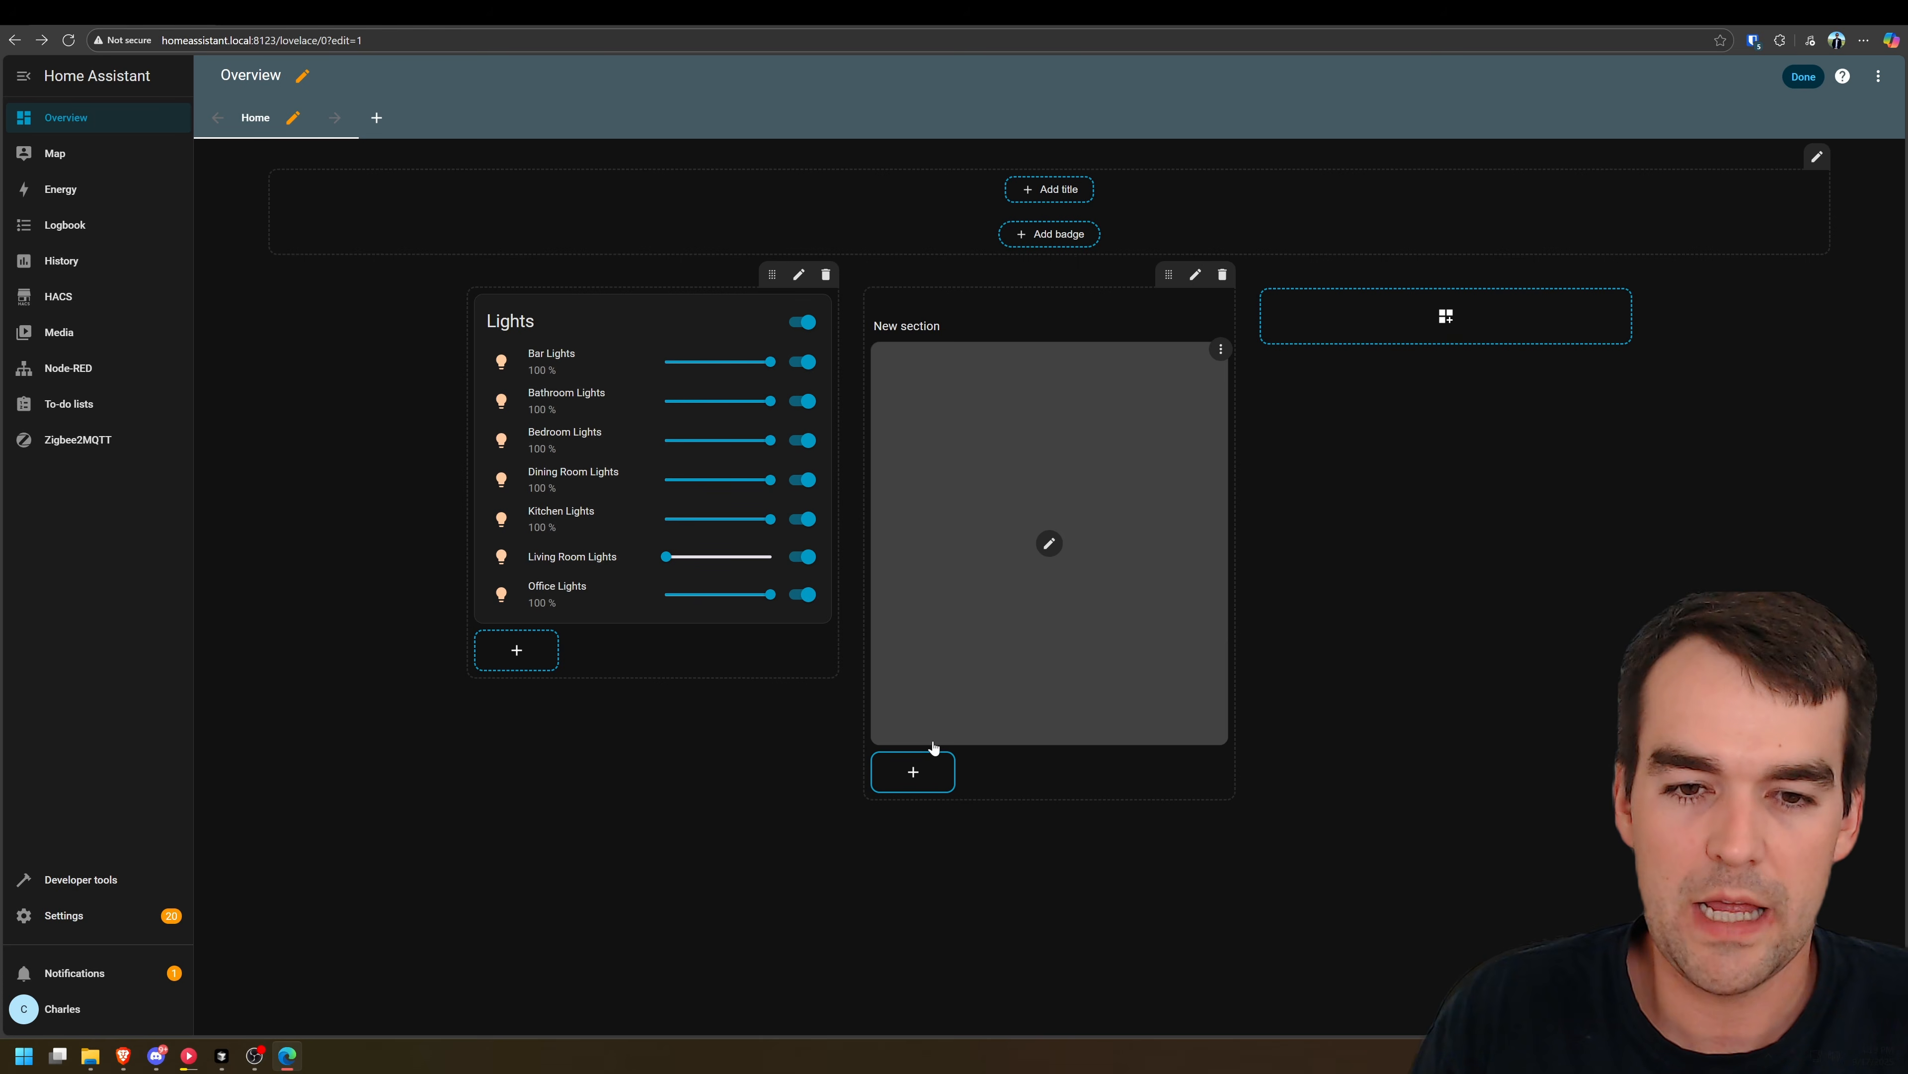
Add a Weather forecast card for Home below the radar card with the Daily forecast type, and save it
click(915, 774)
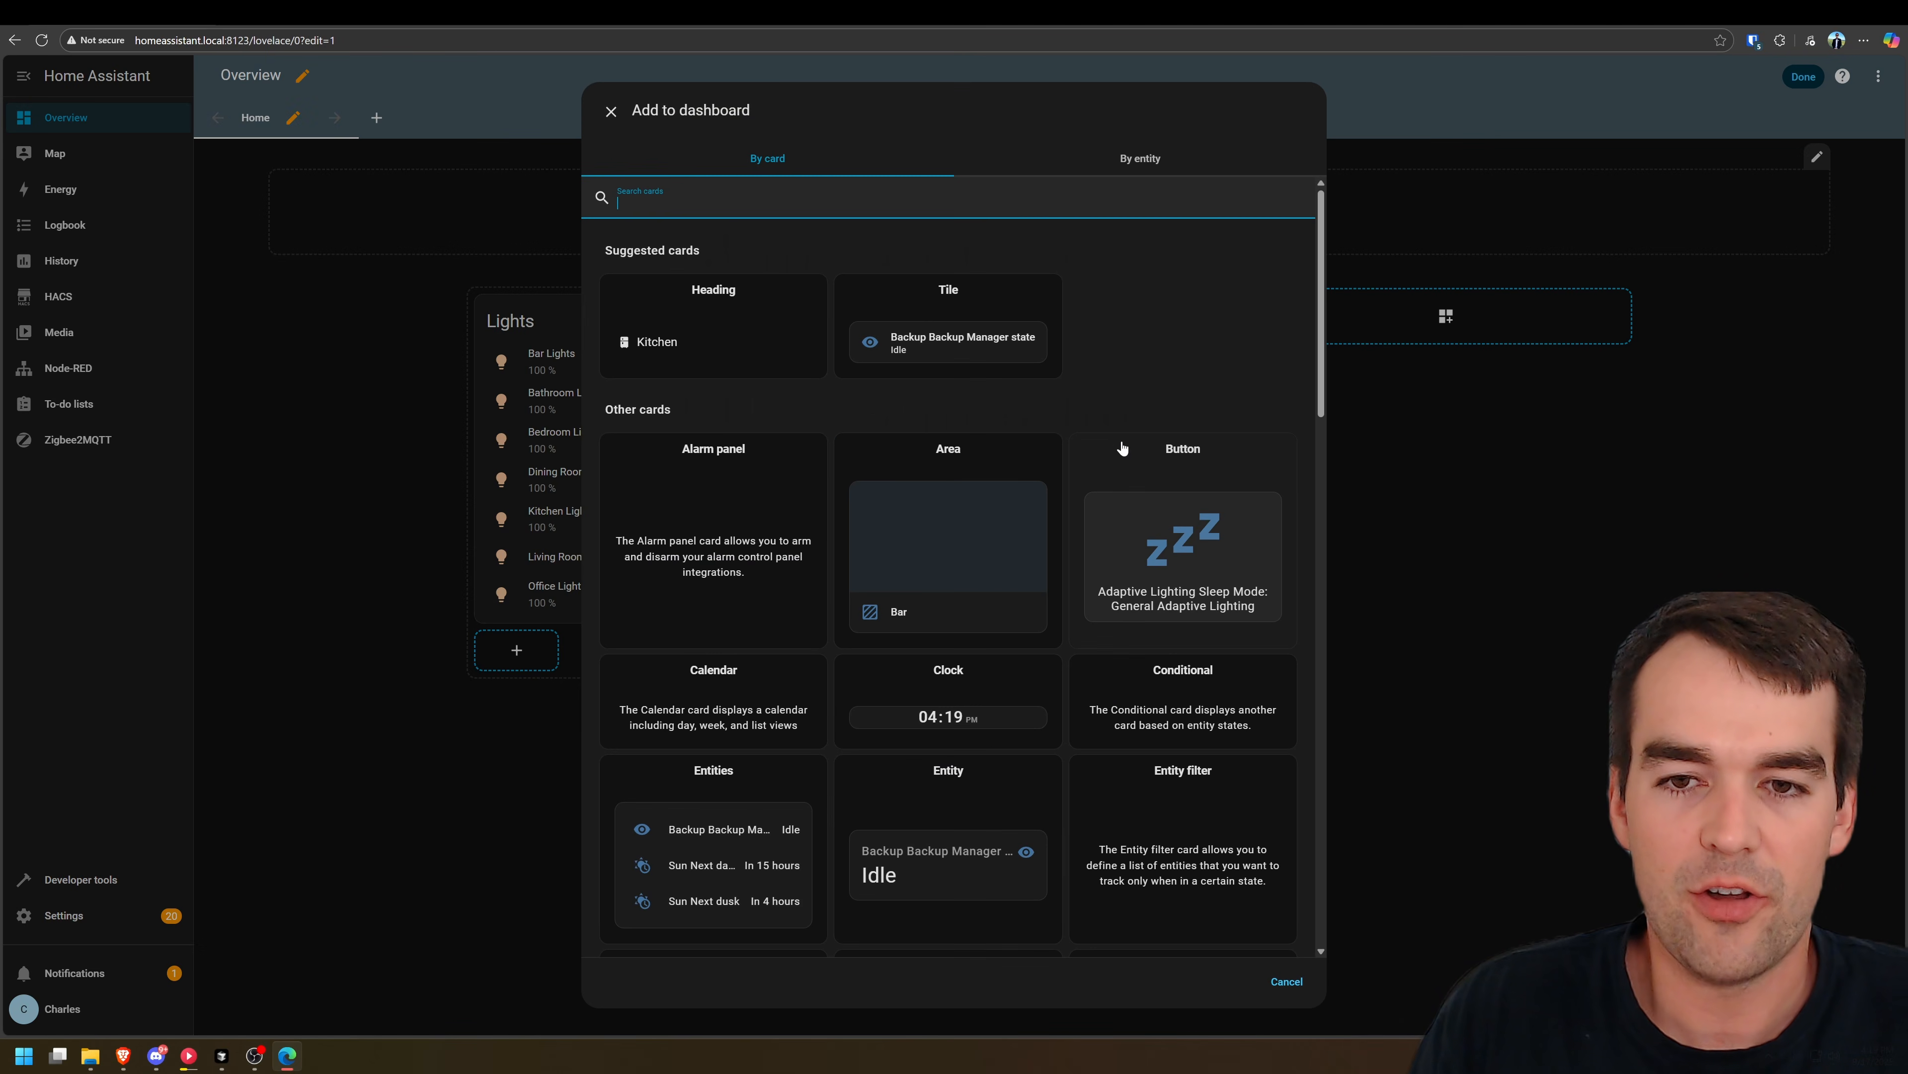
text(fore)
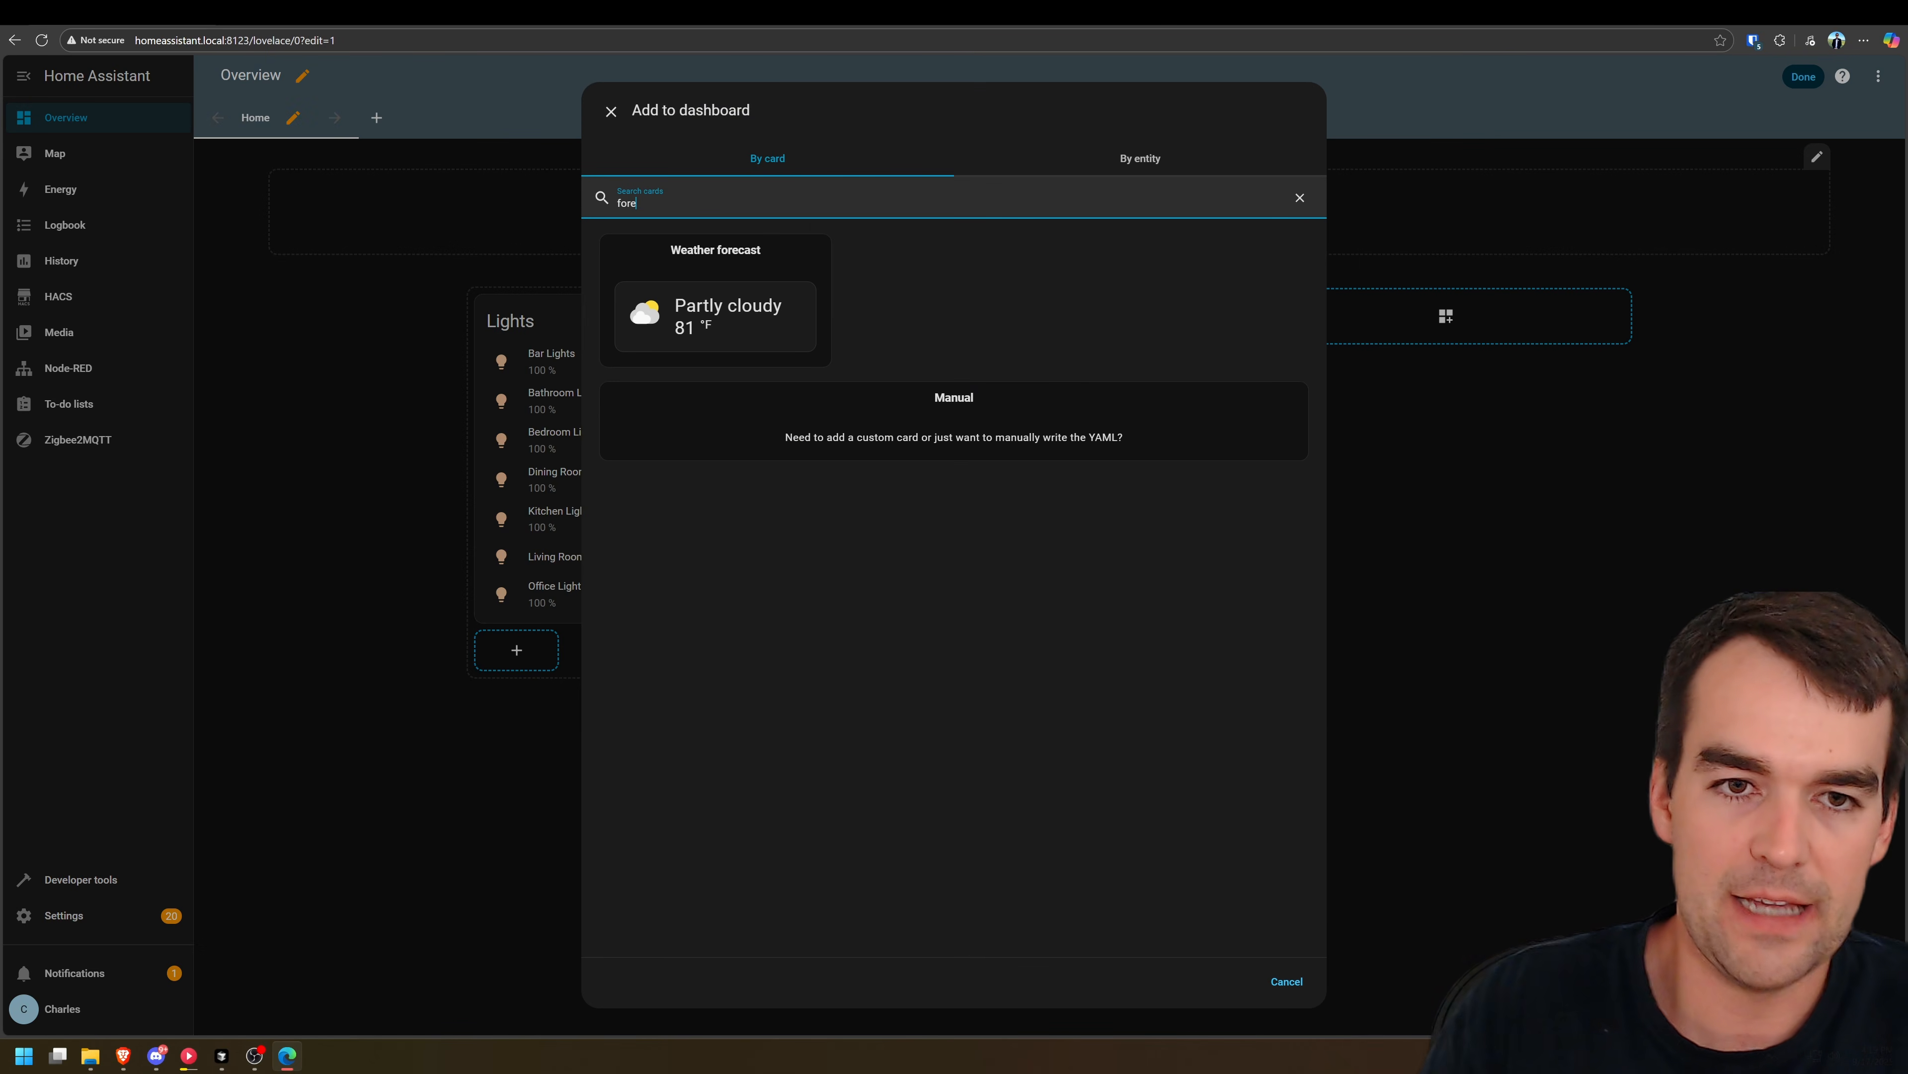
click(744, 331)
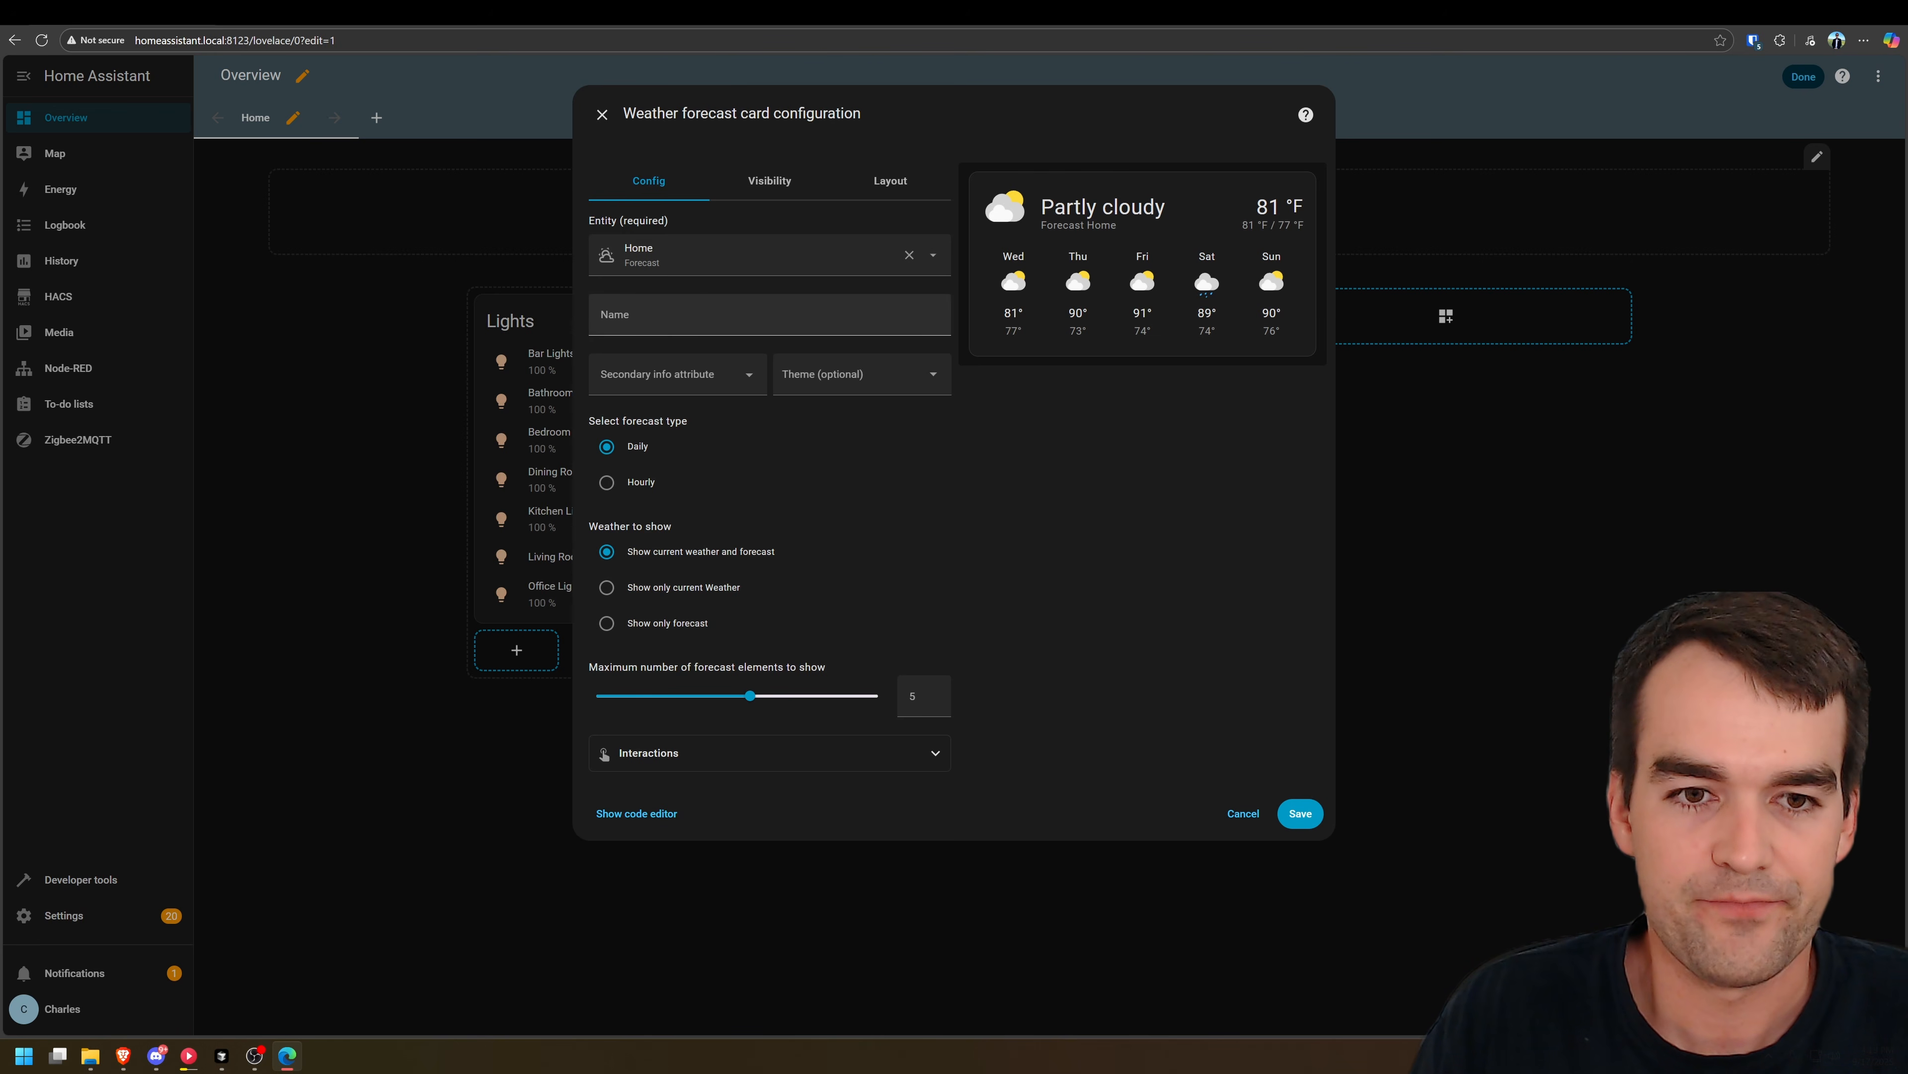
click(622, 486)
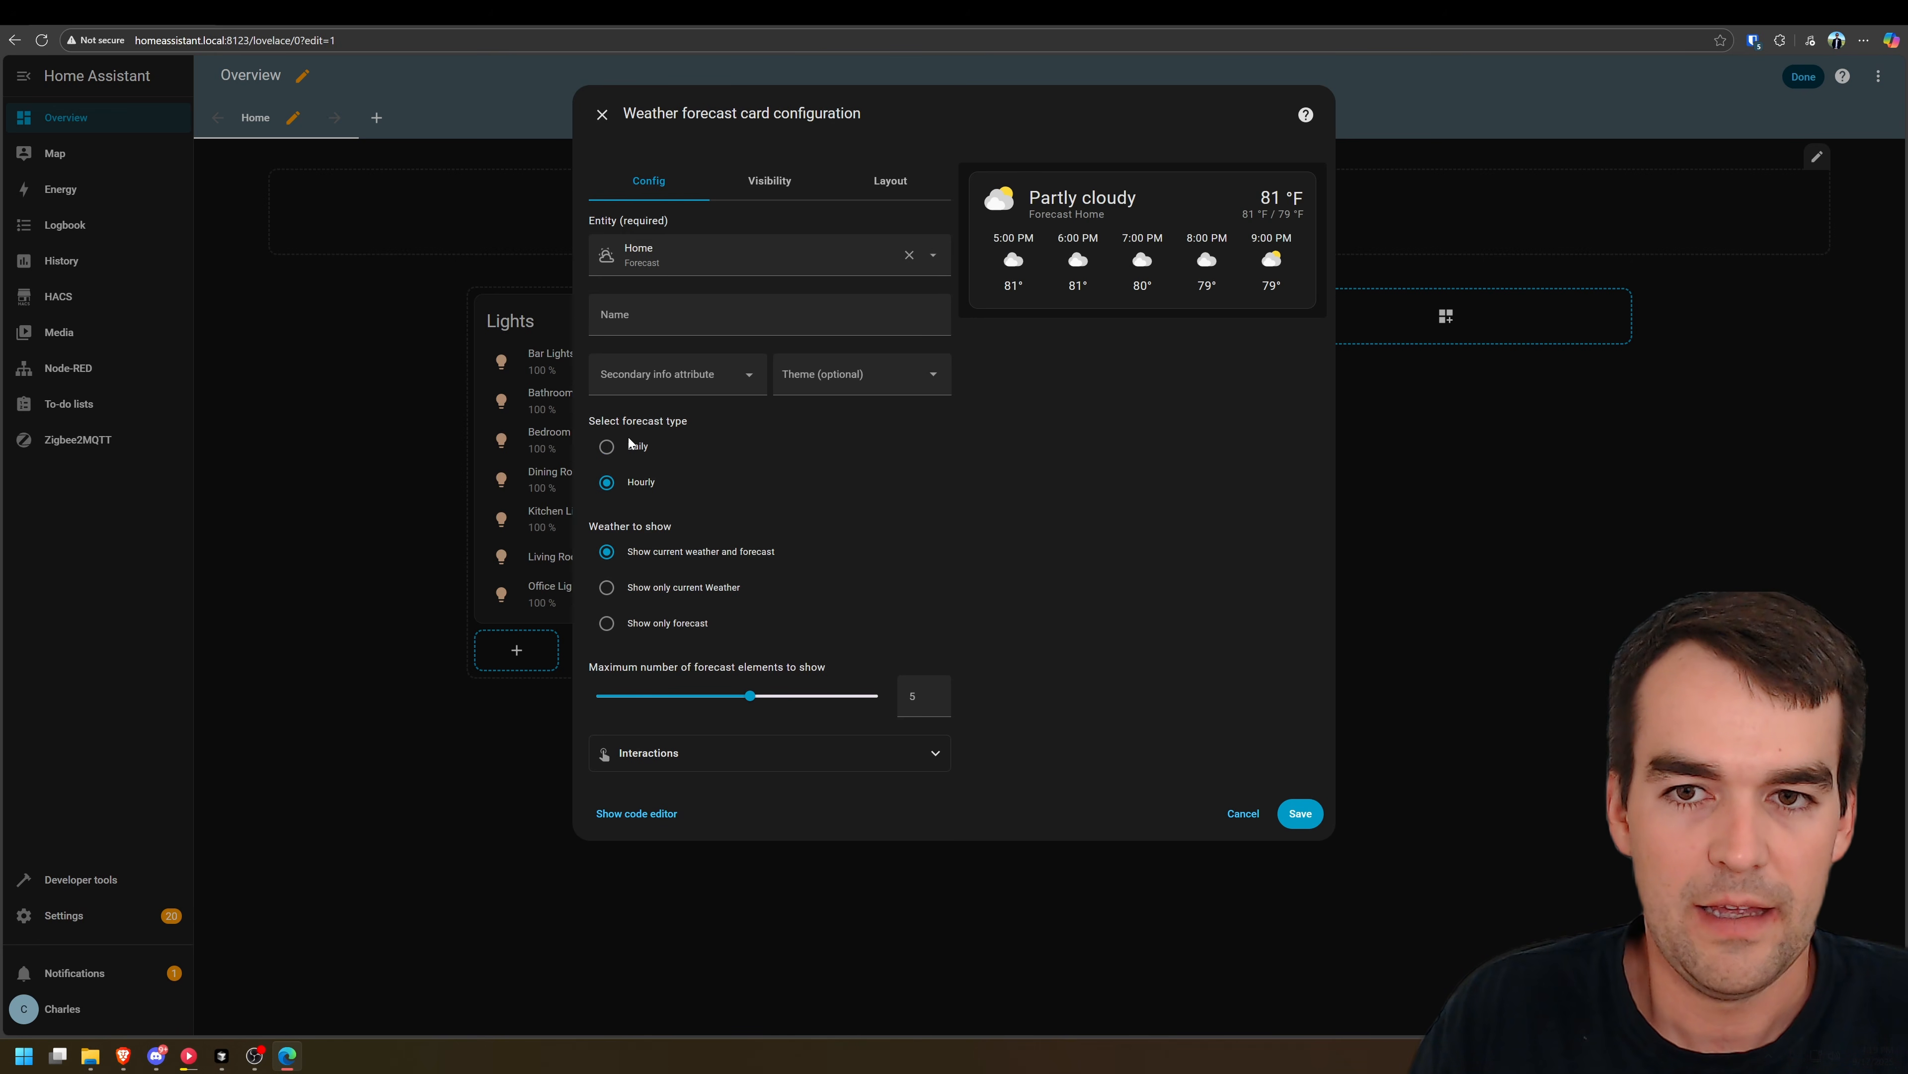
click(624, 451)
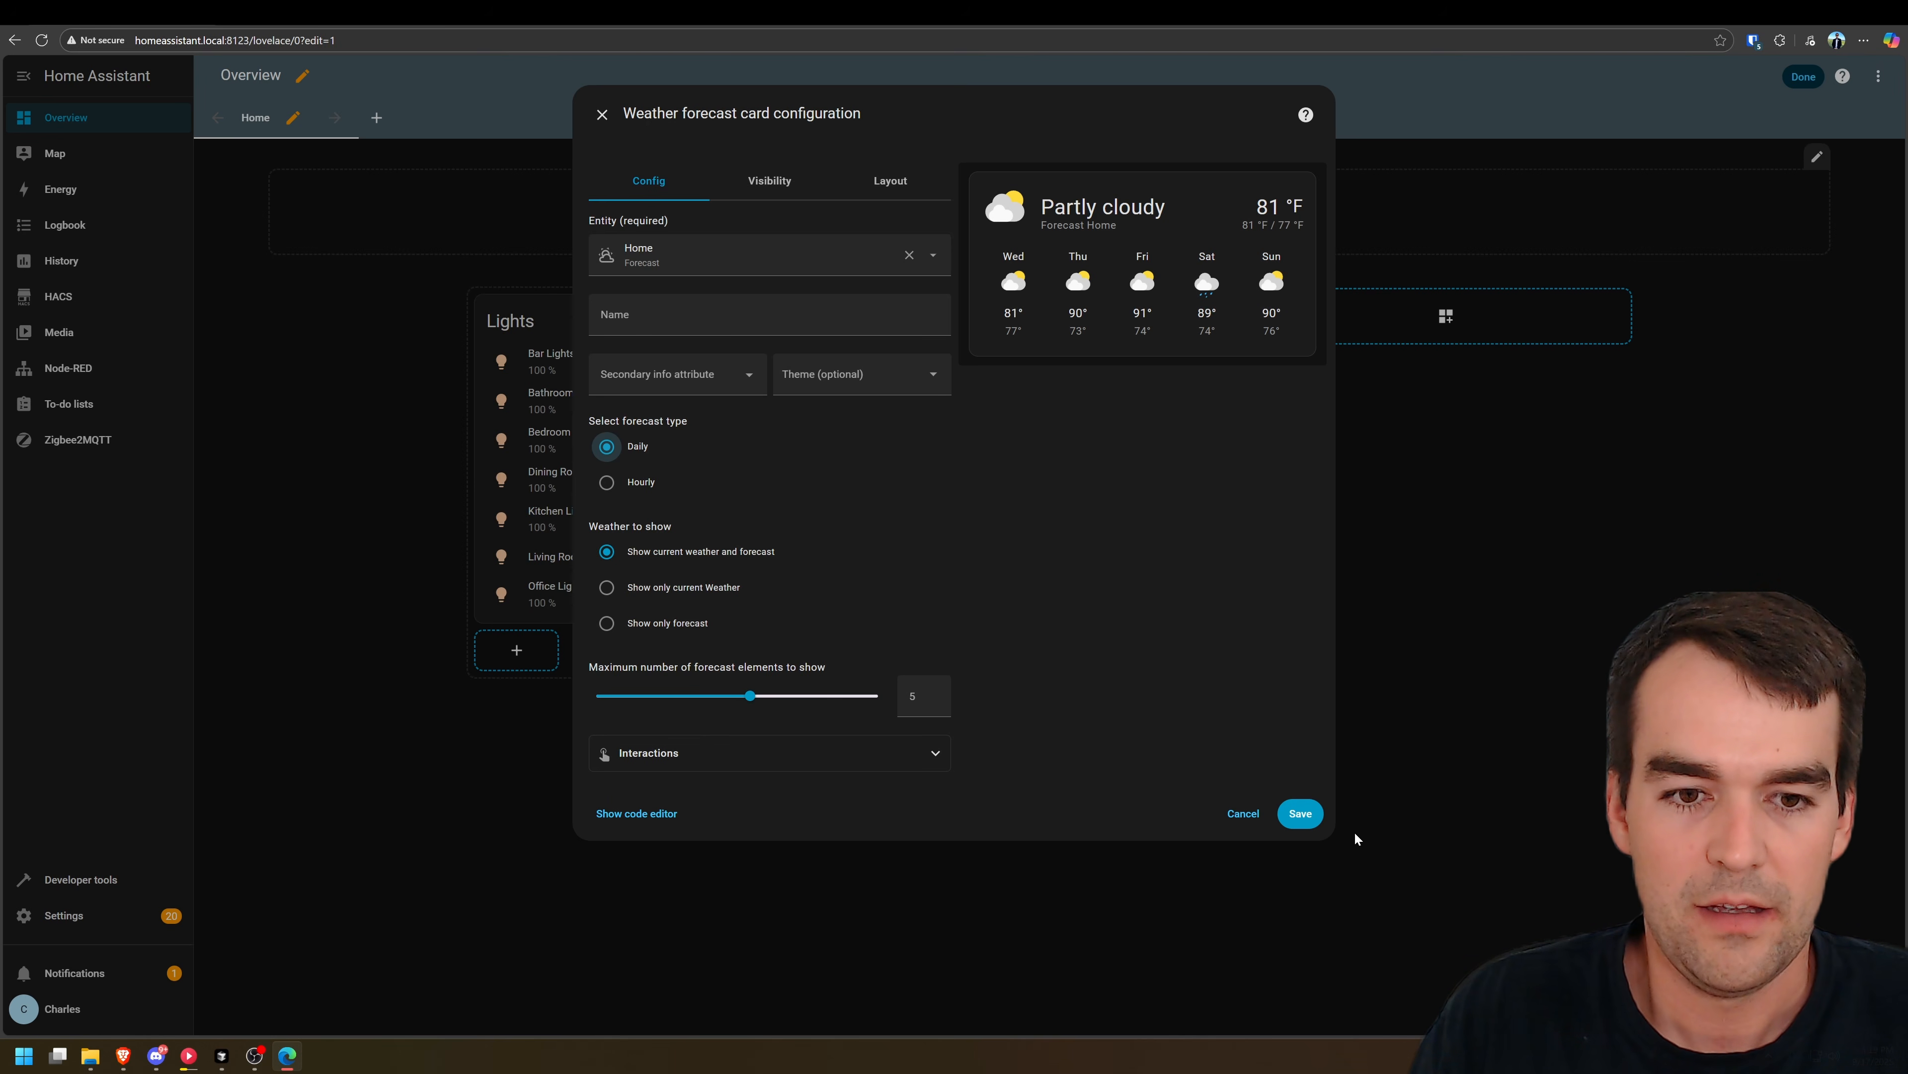
click(1300, 814)
Edit the forecast card to show current weather and forecast with the Hourly forecast type, and save it
click(1053, 541)
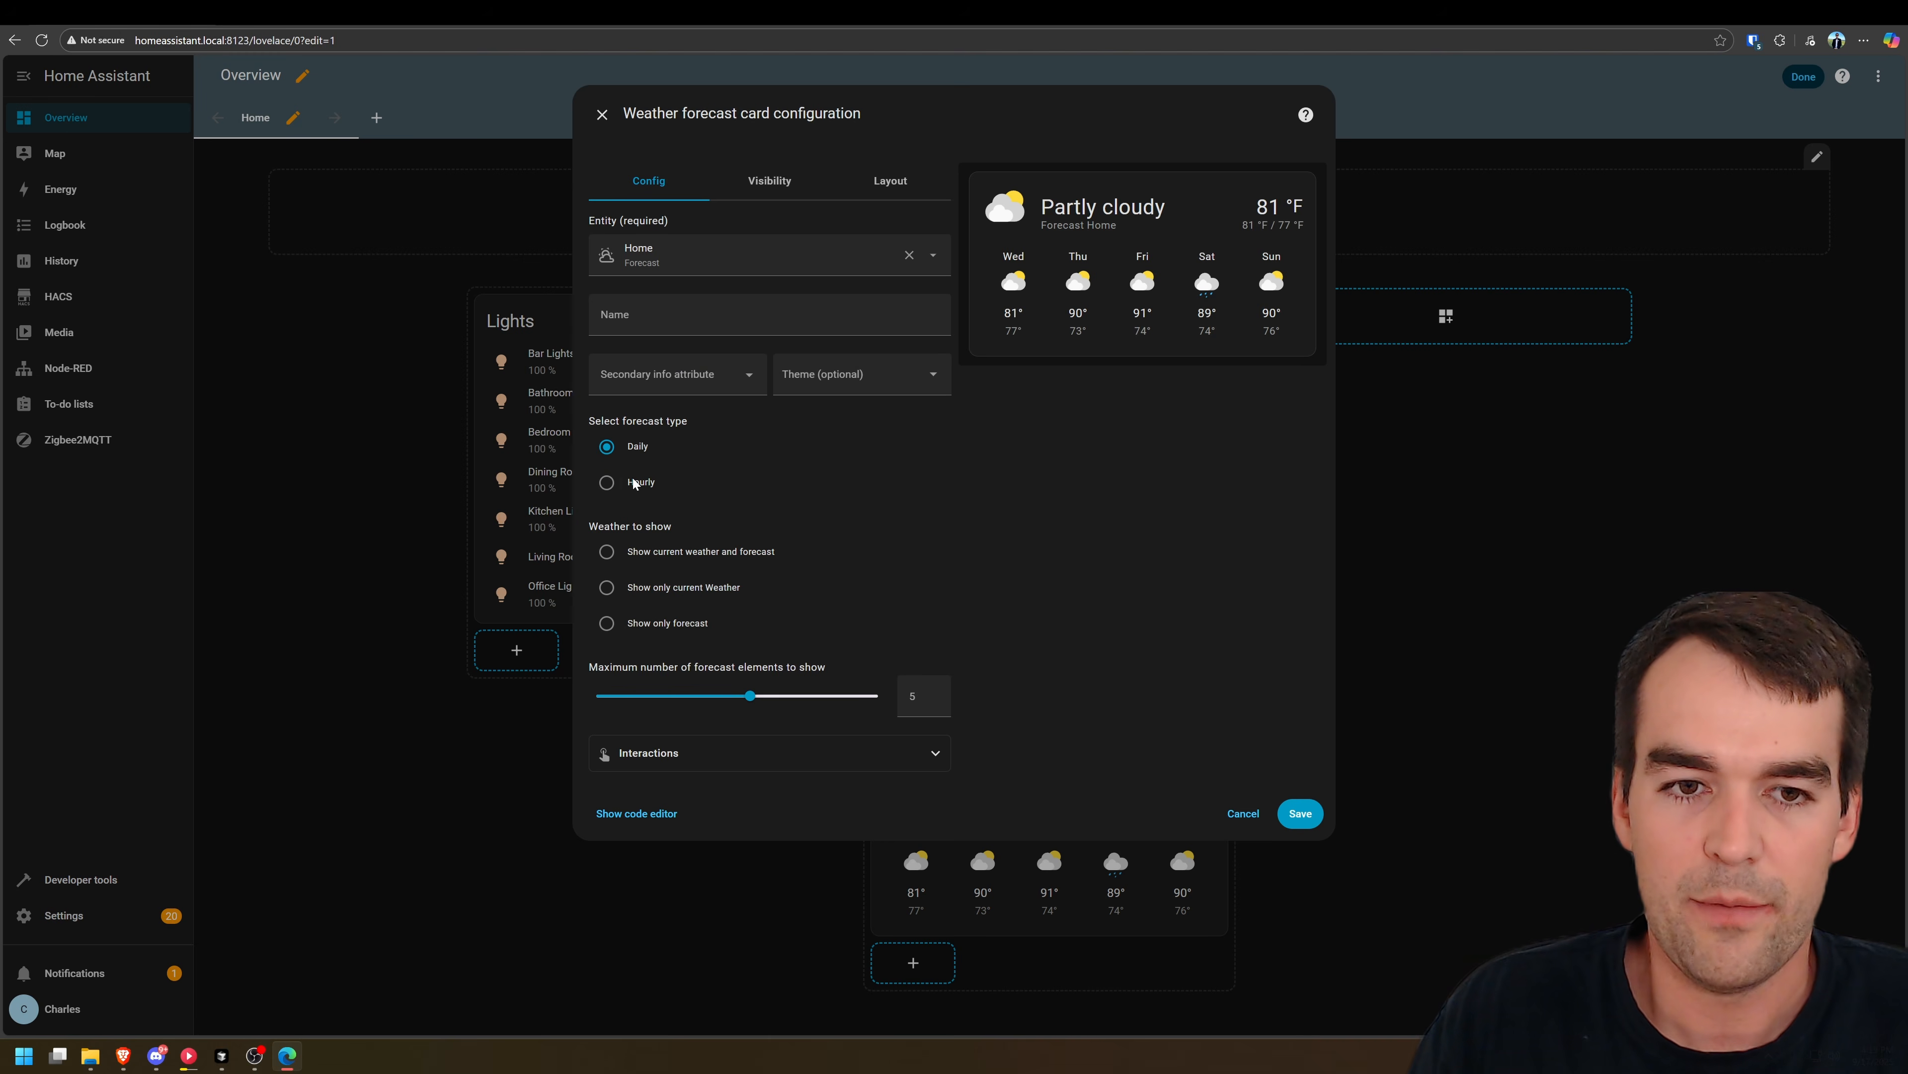
click(631, 481)
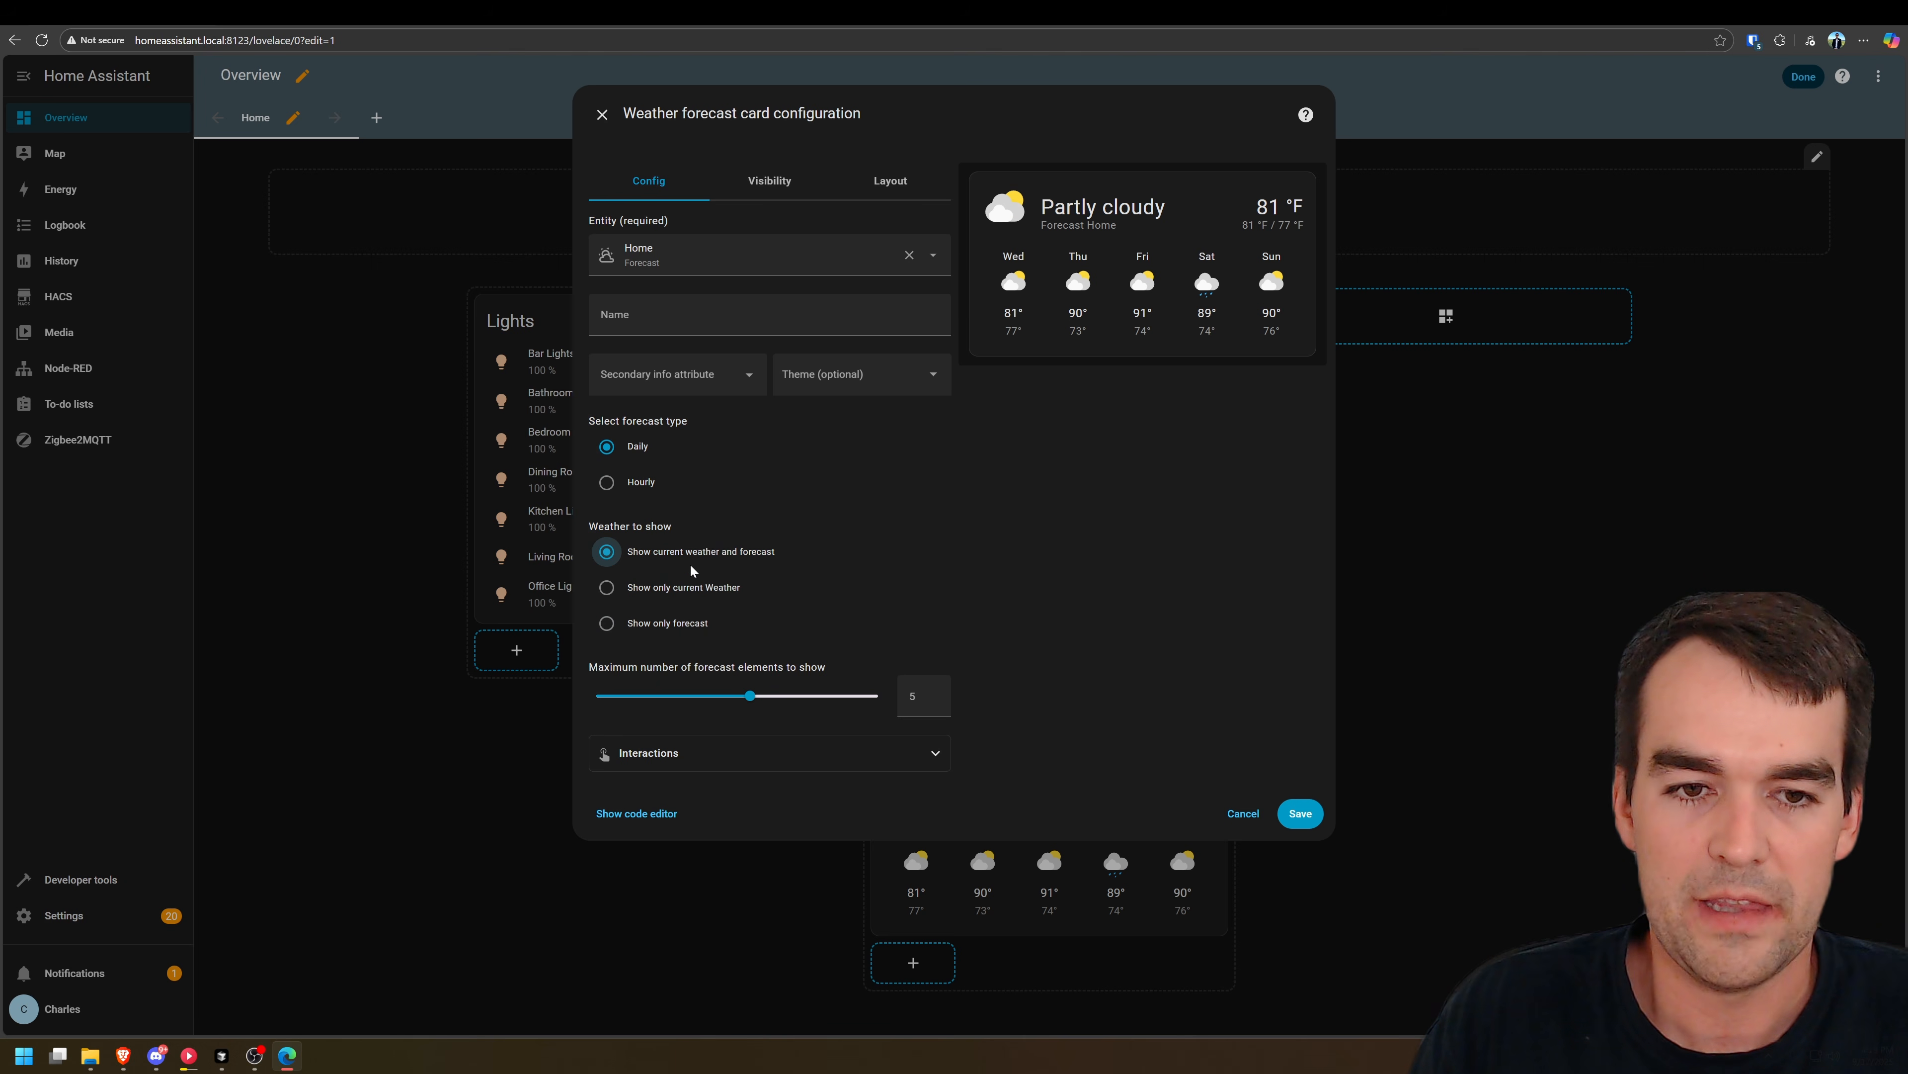
click(691, 576)
click(695, 550)
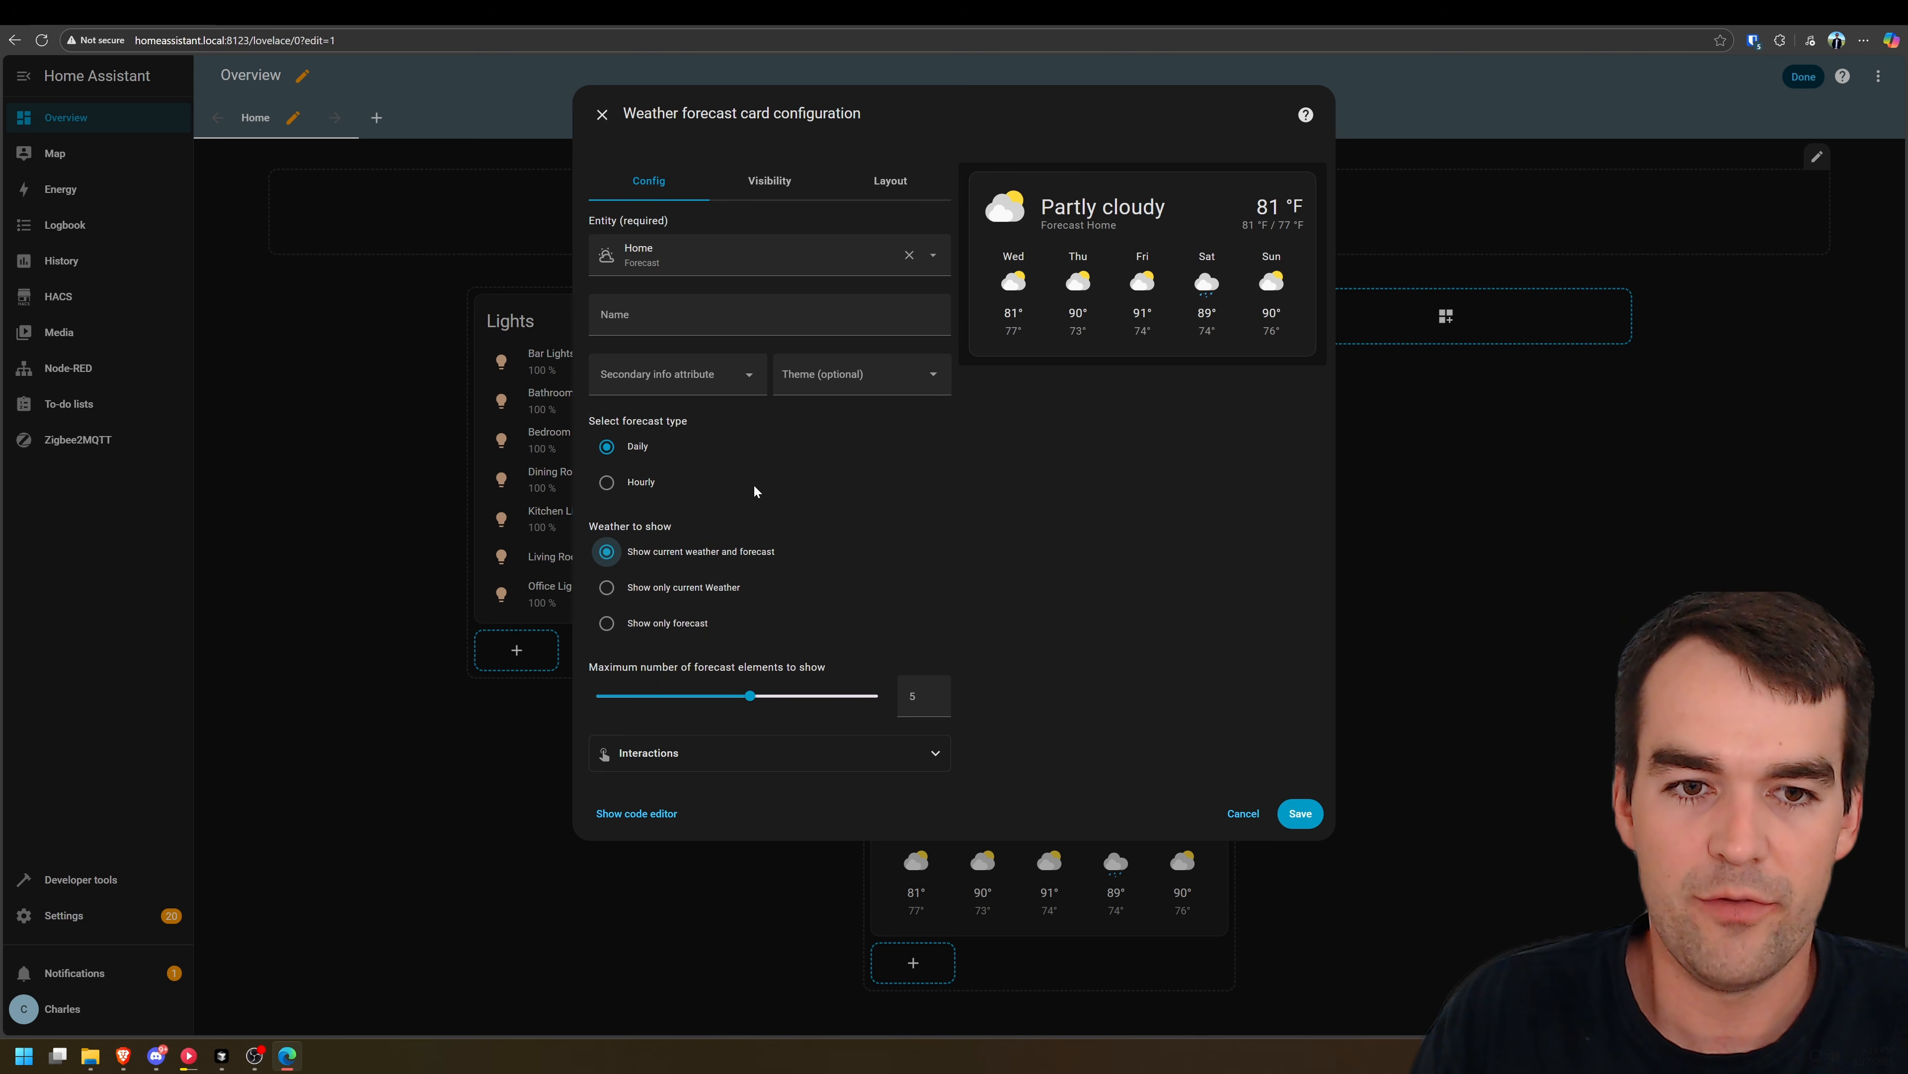
click(640, 484)
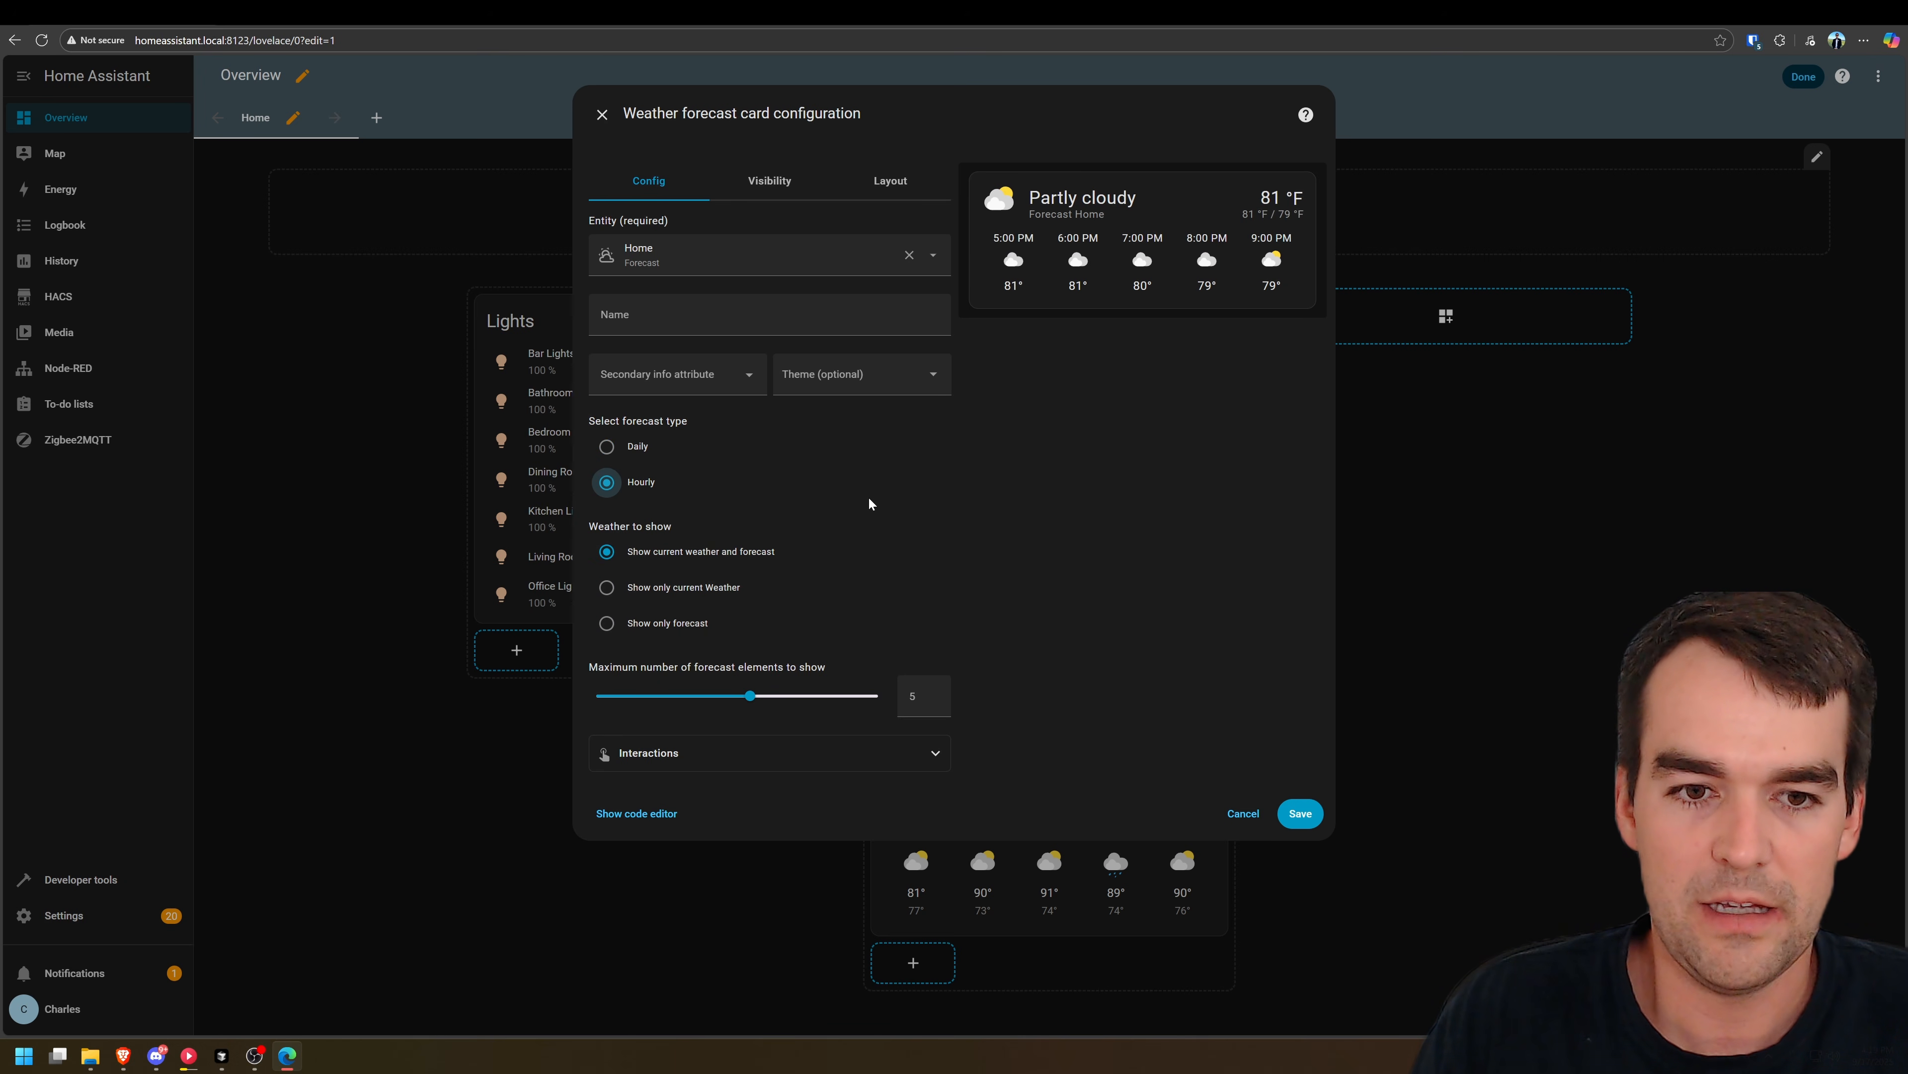
click(1300, 813)
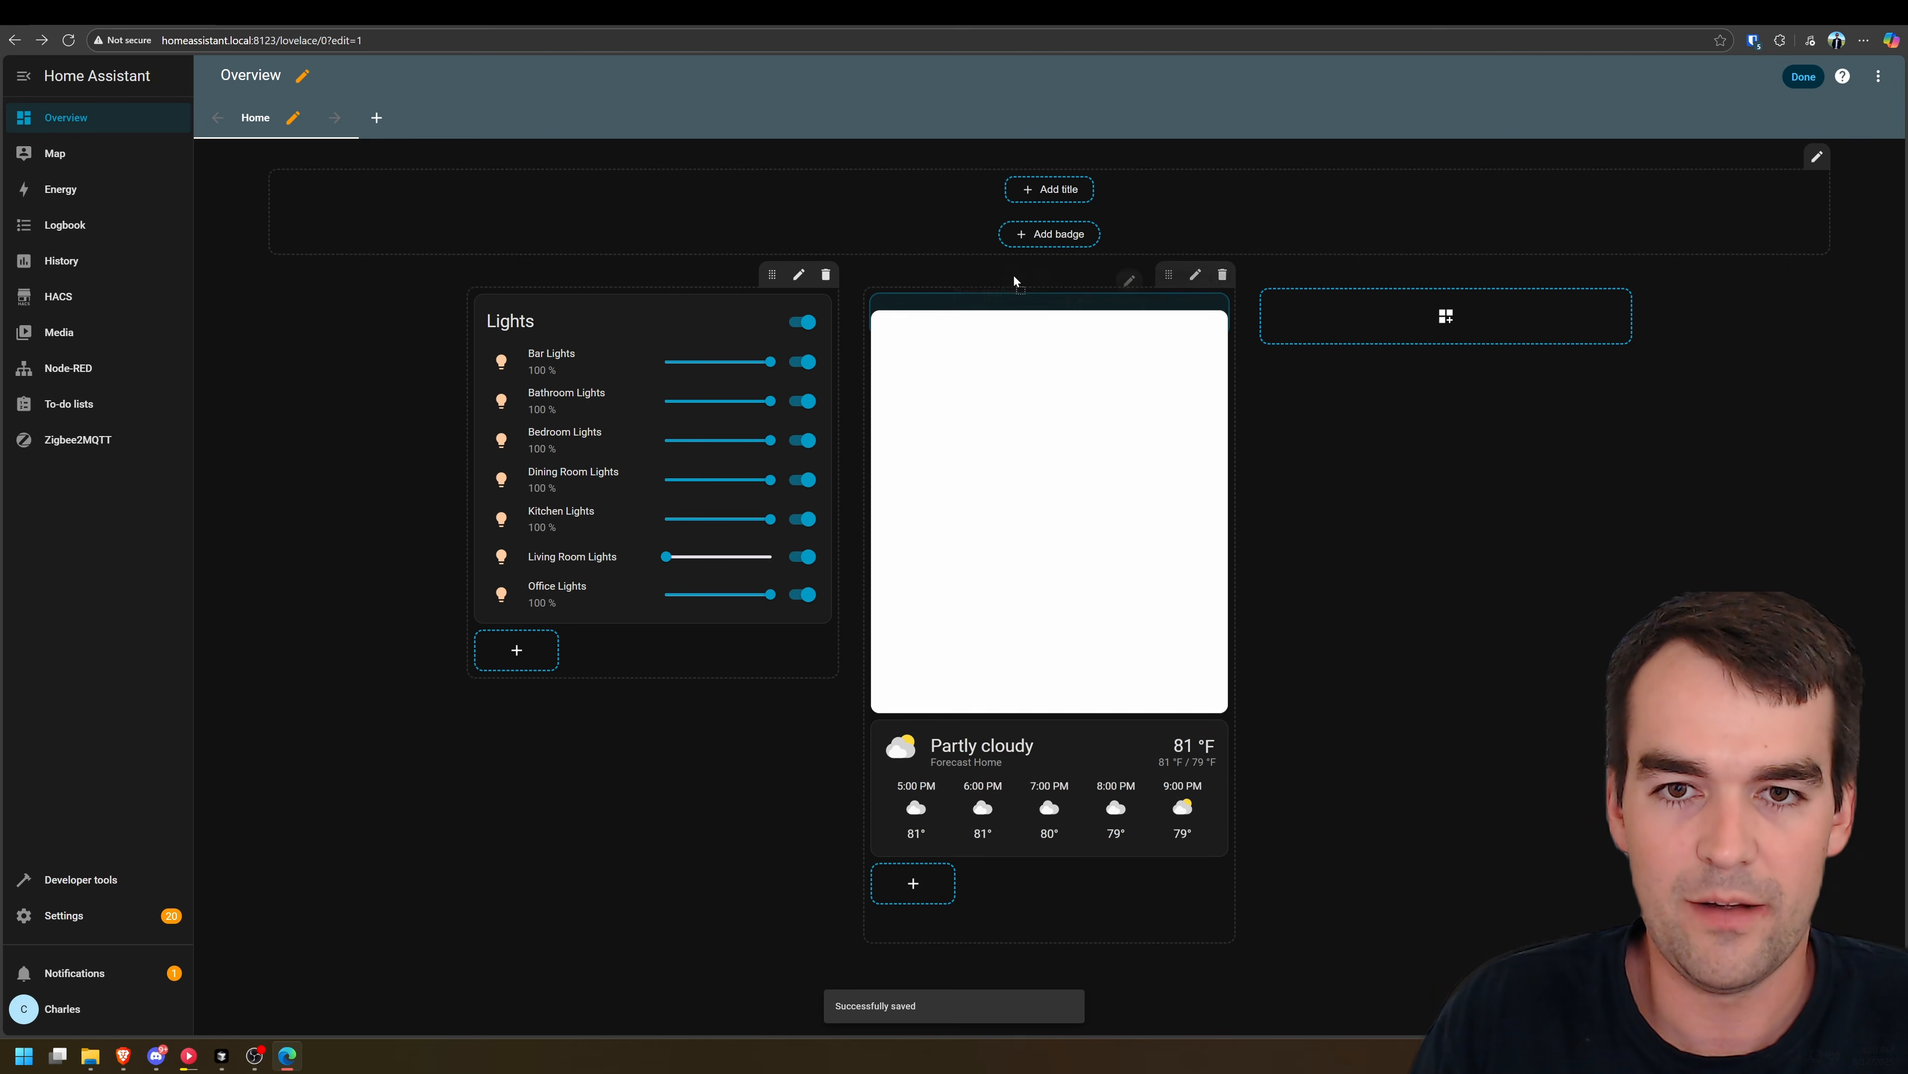
Add a new empty section, move the weather section into the third column after it, and finish editing the dashboard
drag(977, 310, 1523, 288)
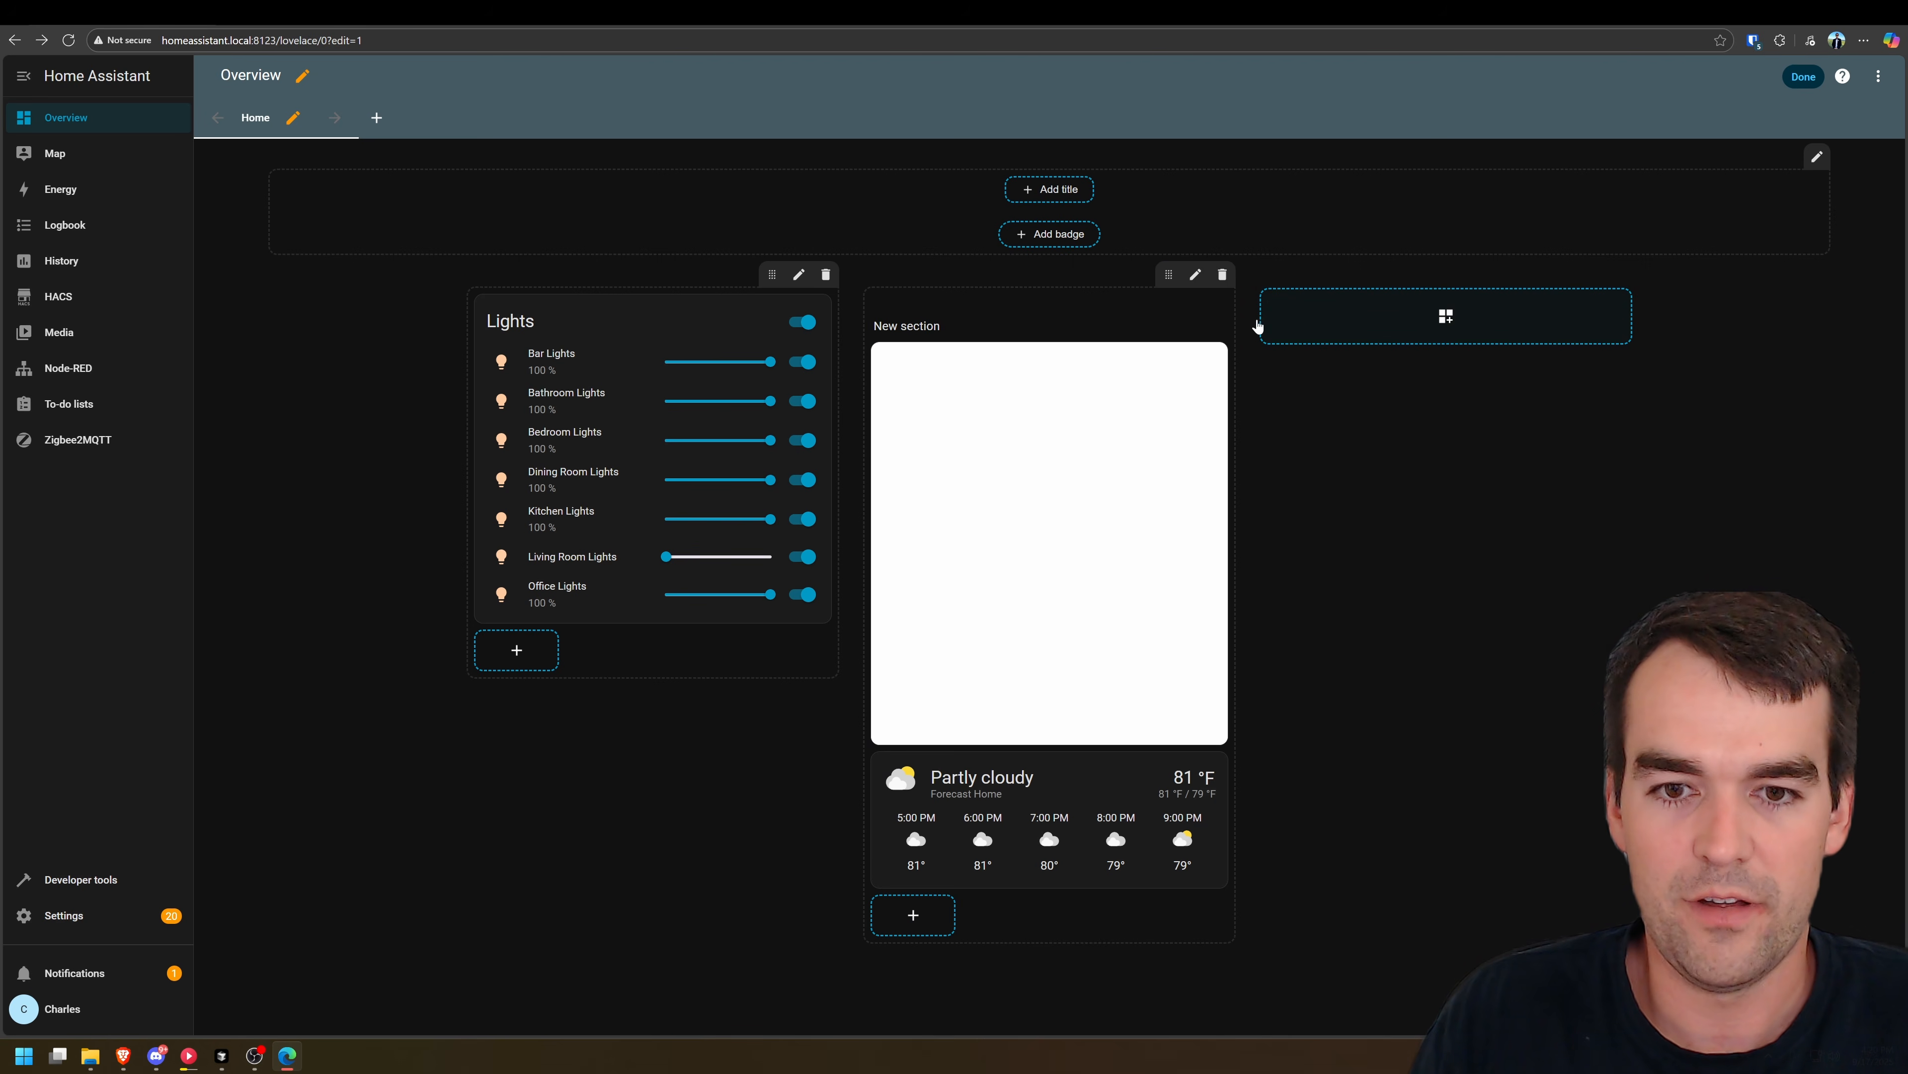
click(1446, 314)
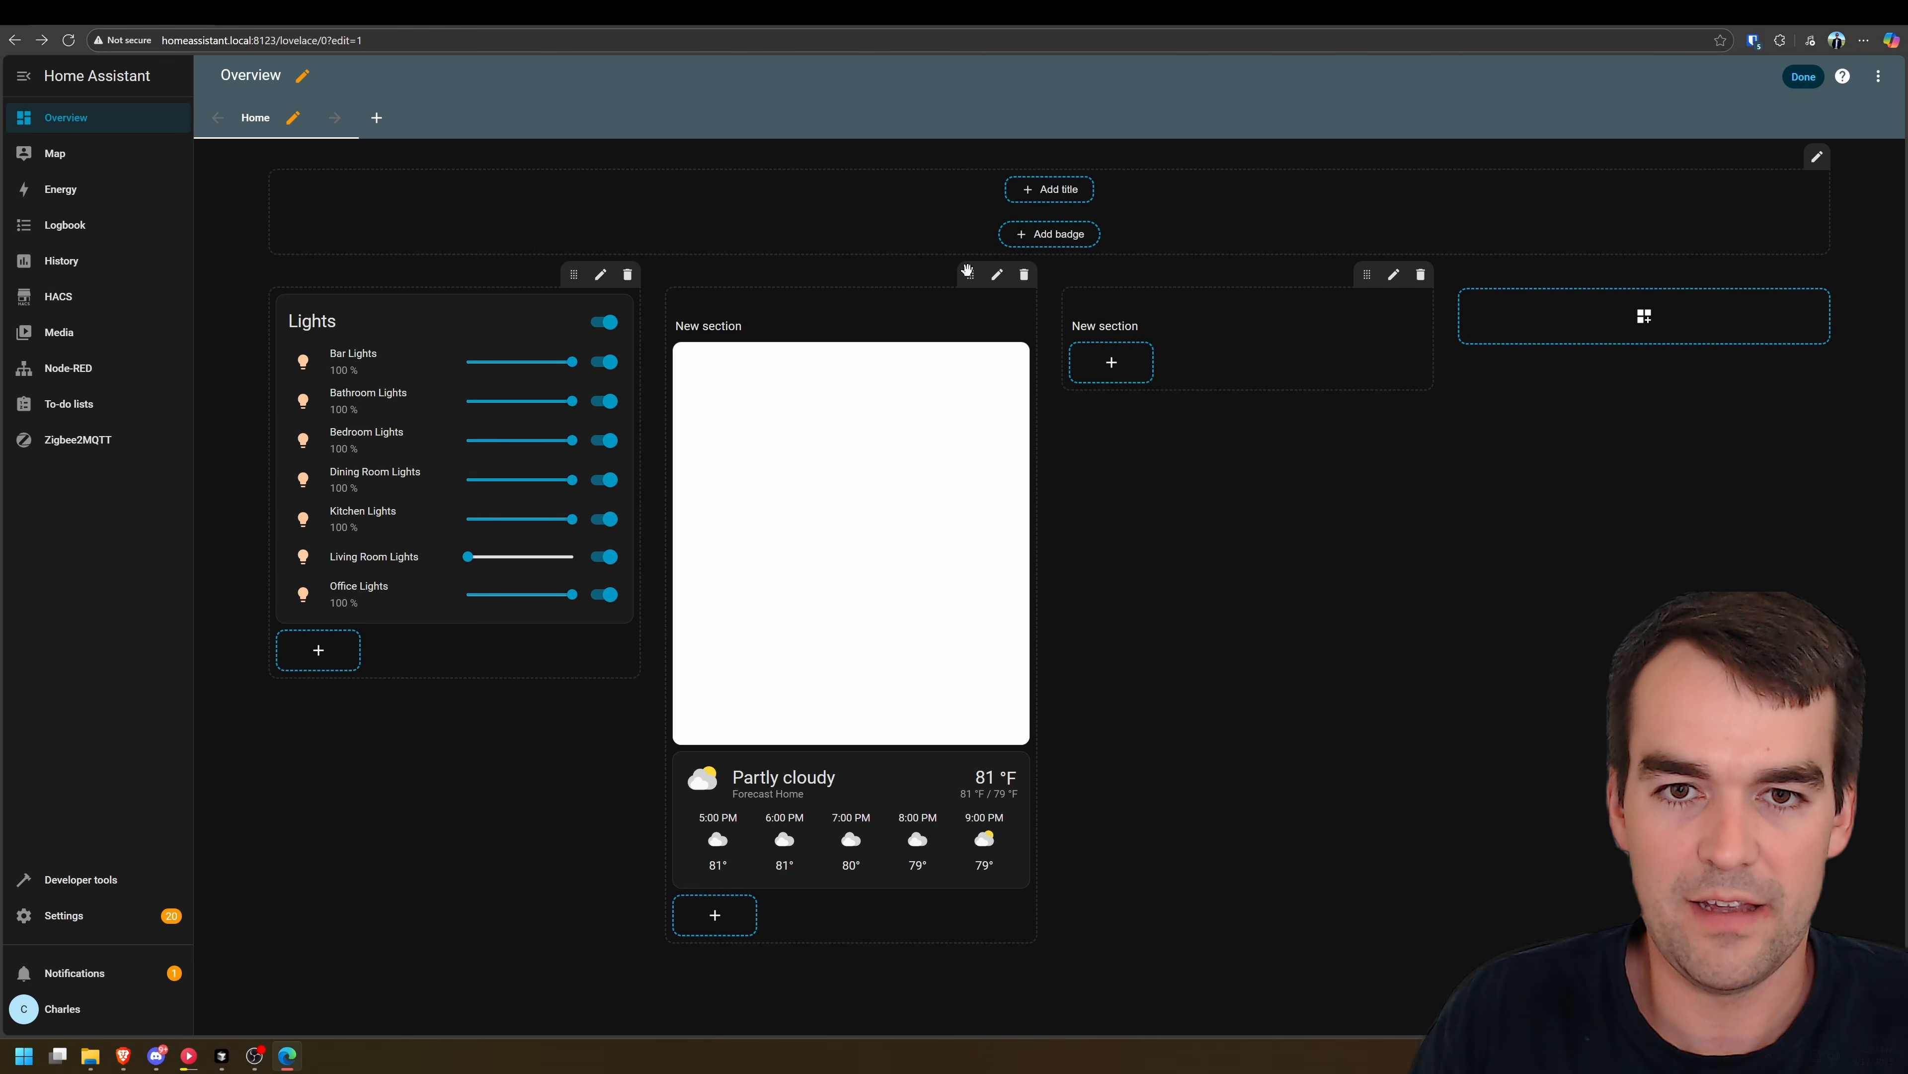
drag(968, 271, 1571, 314)
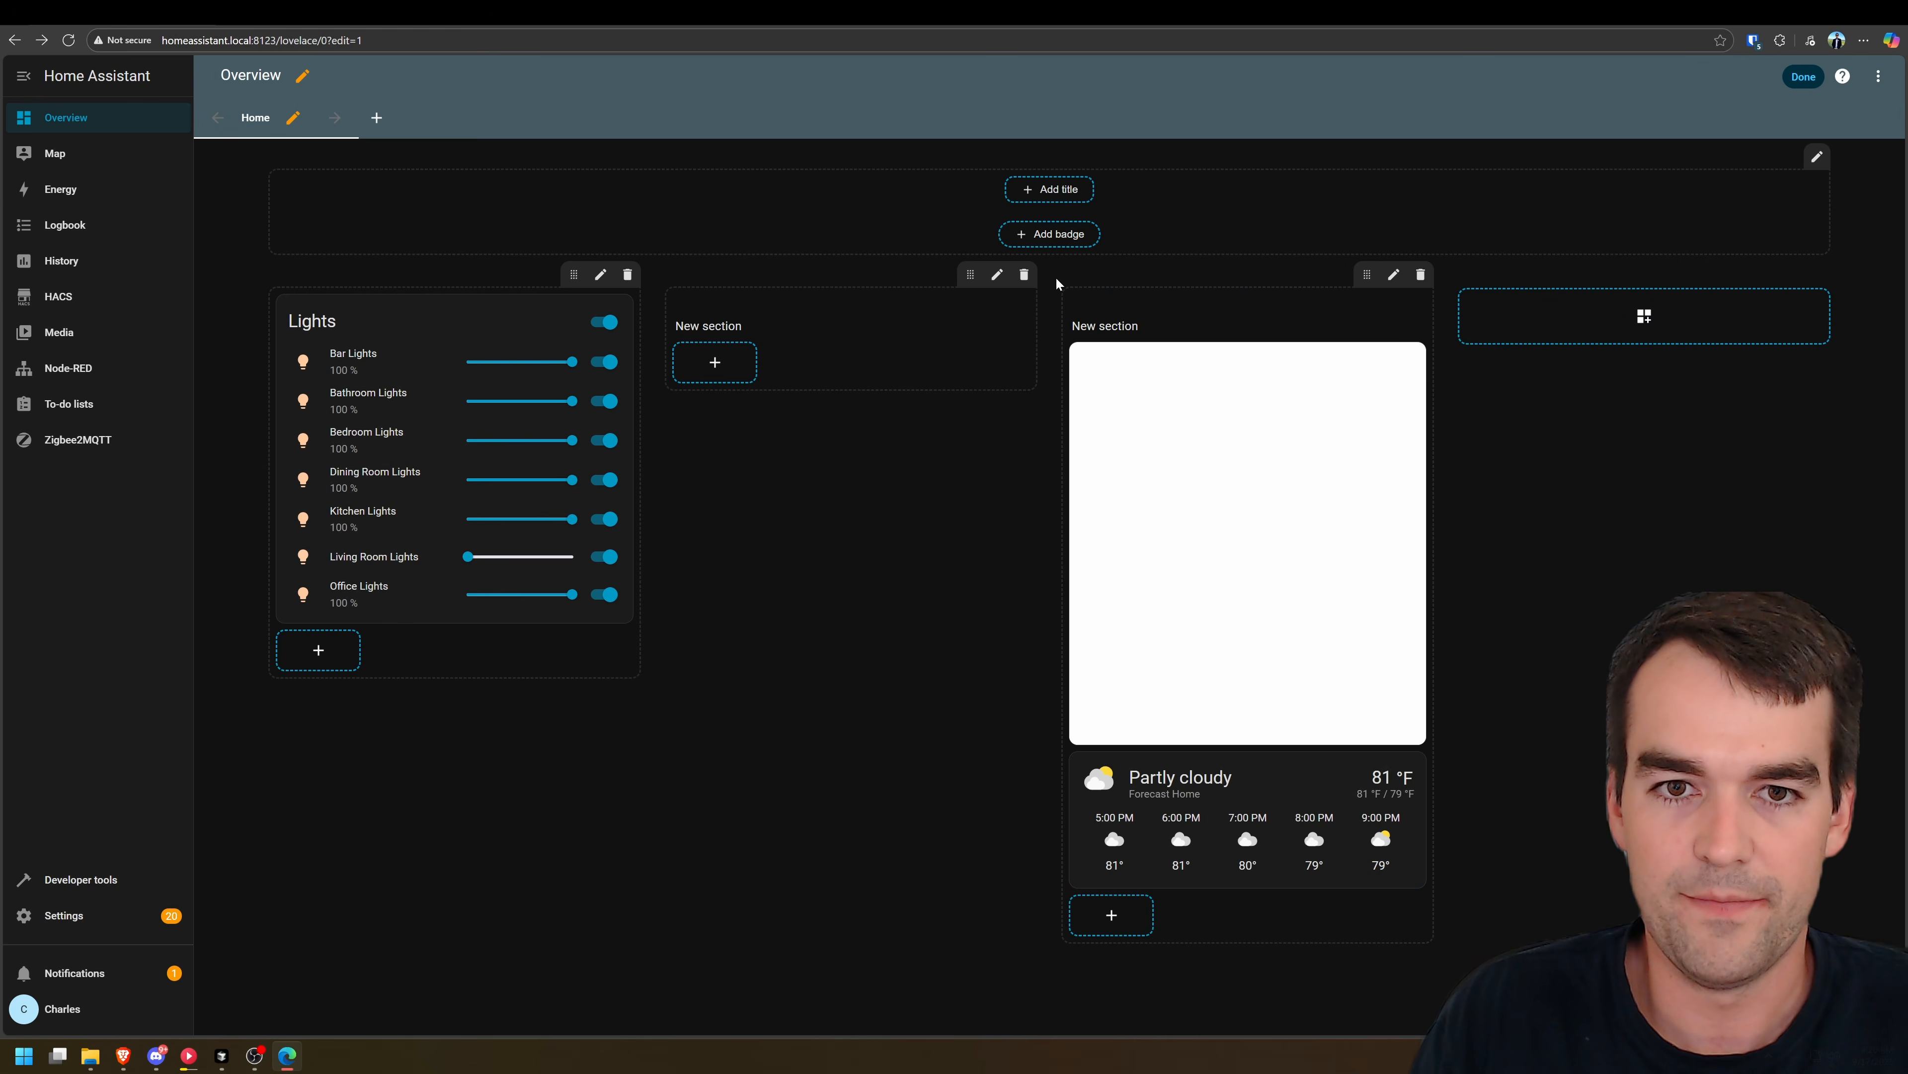
click(1803, 76)
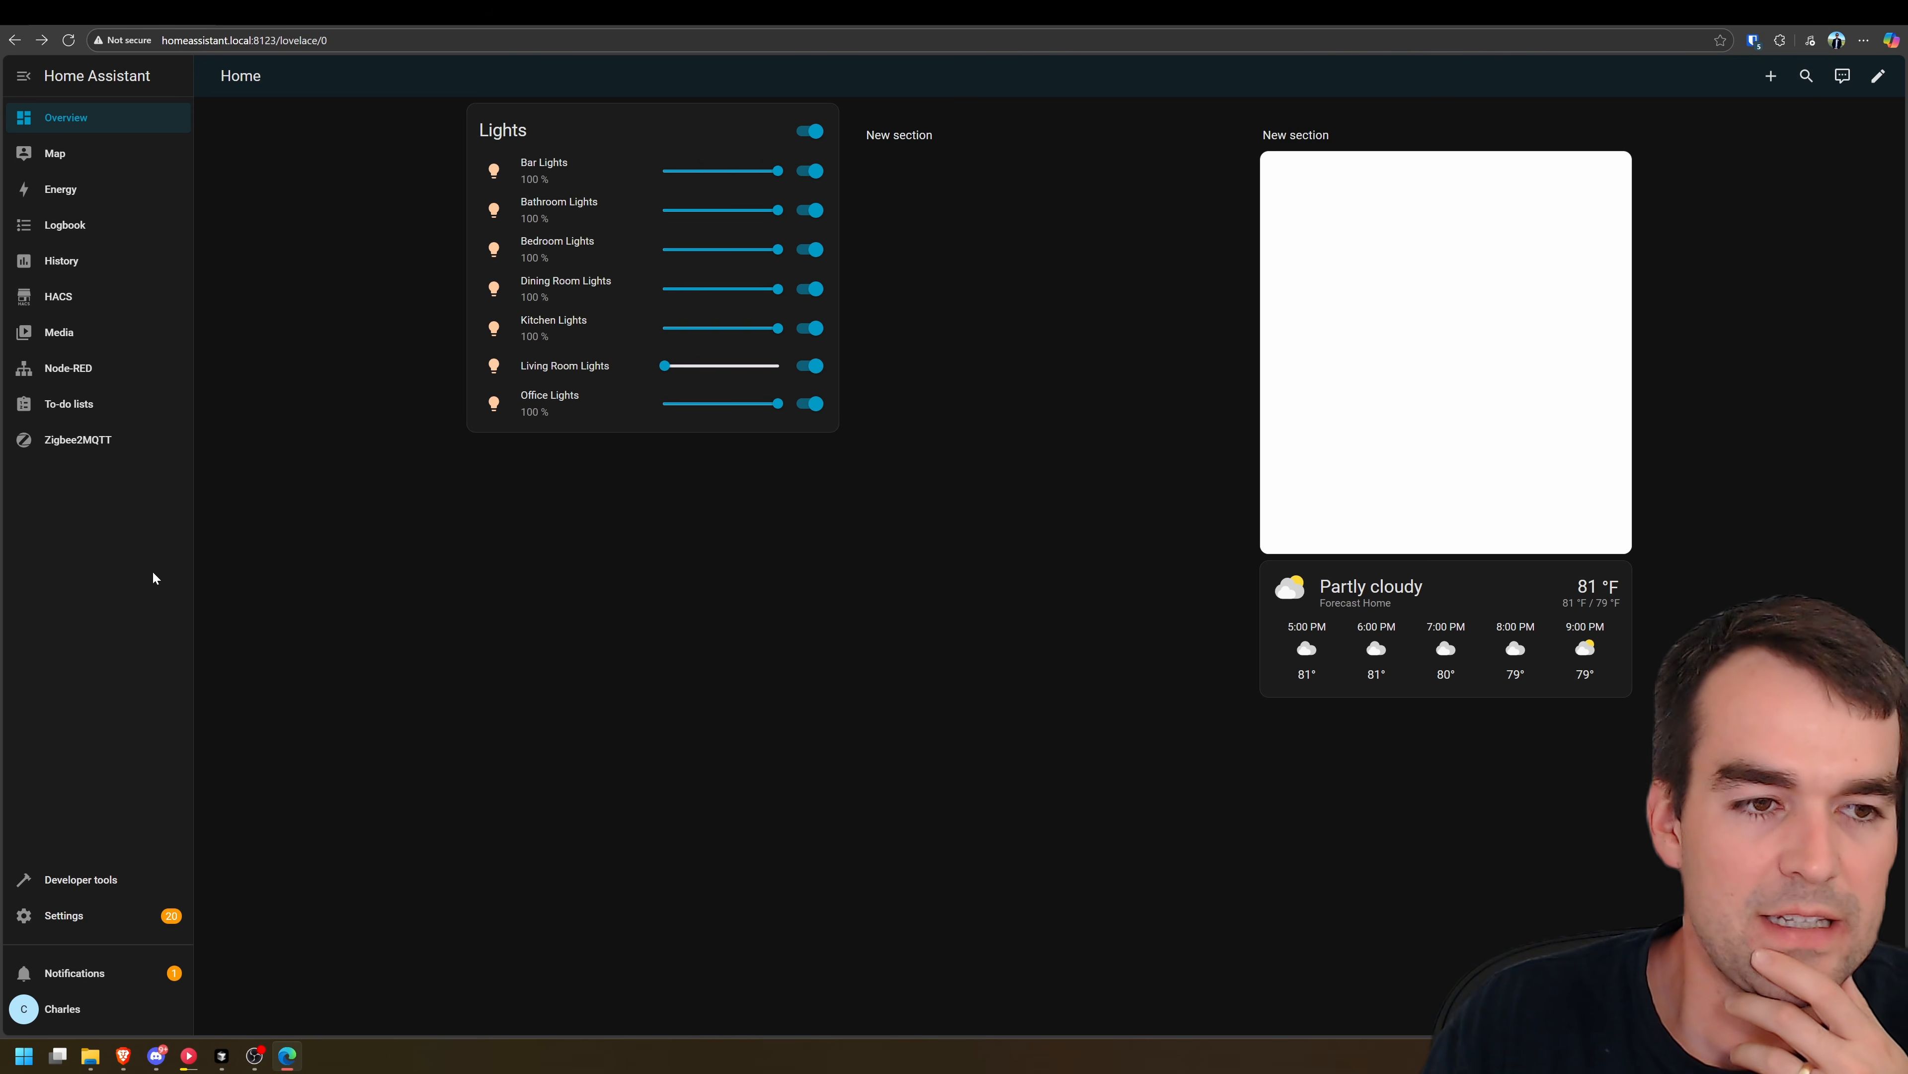
Check the weather forecast repositories in HACS, and return to the Overview dashboard and reload it
click(79, 301)
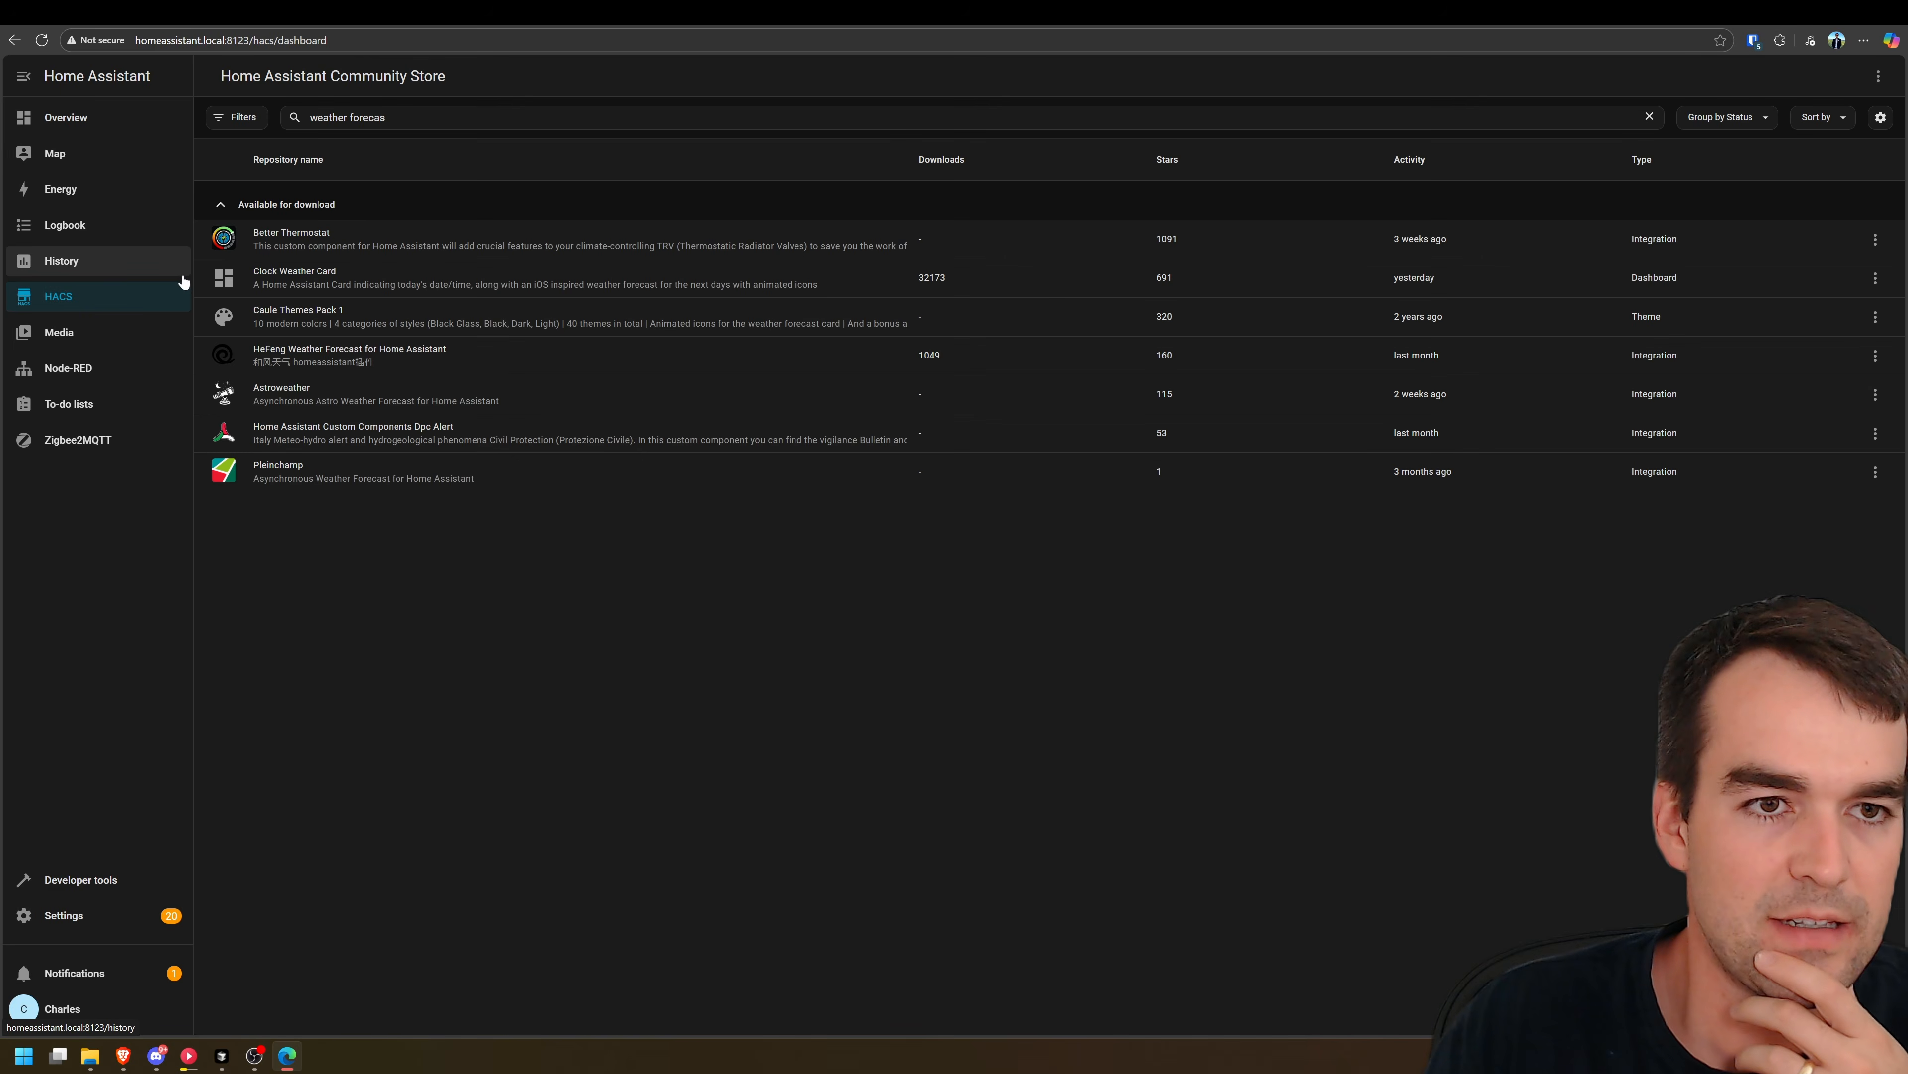
click(373, 355)
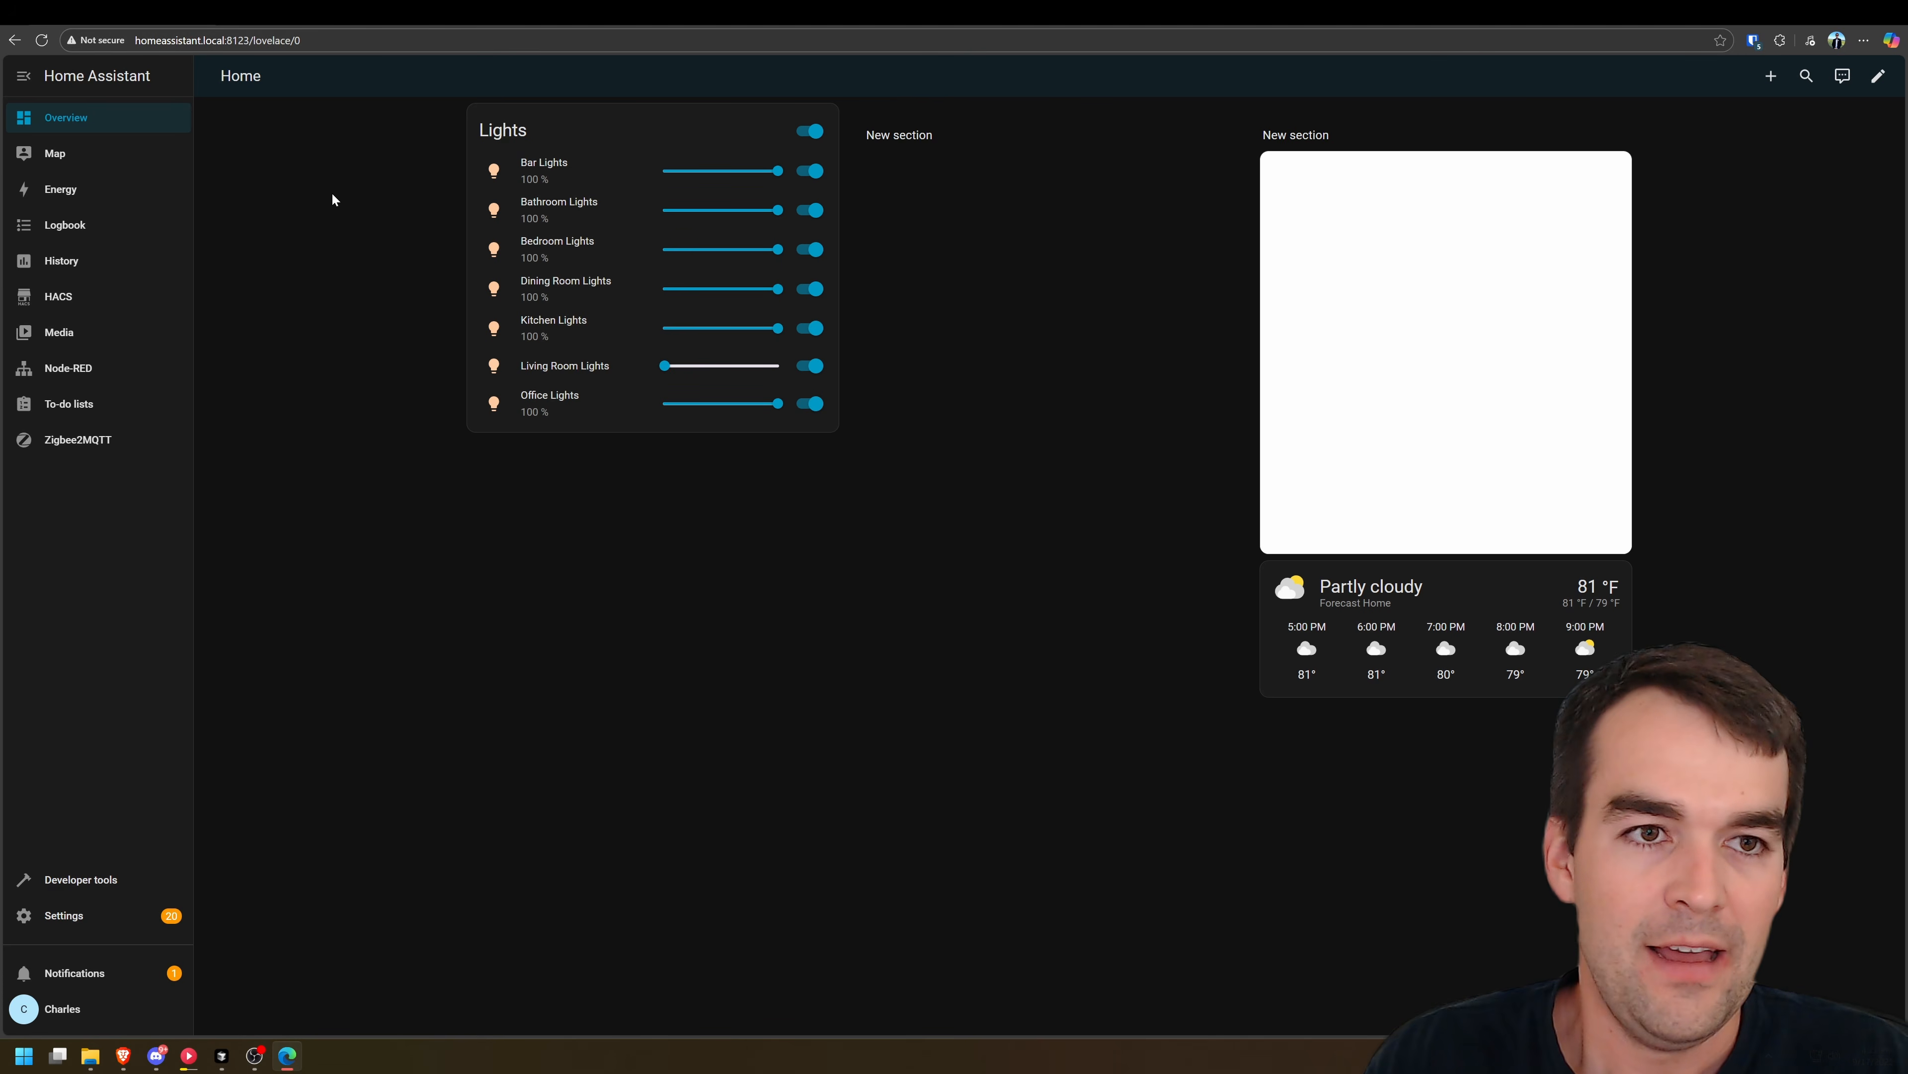
key(F5)
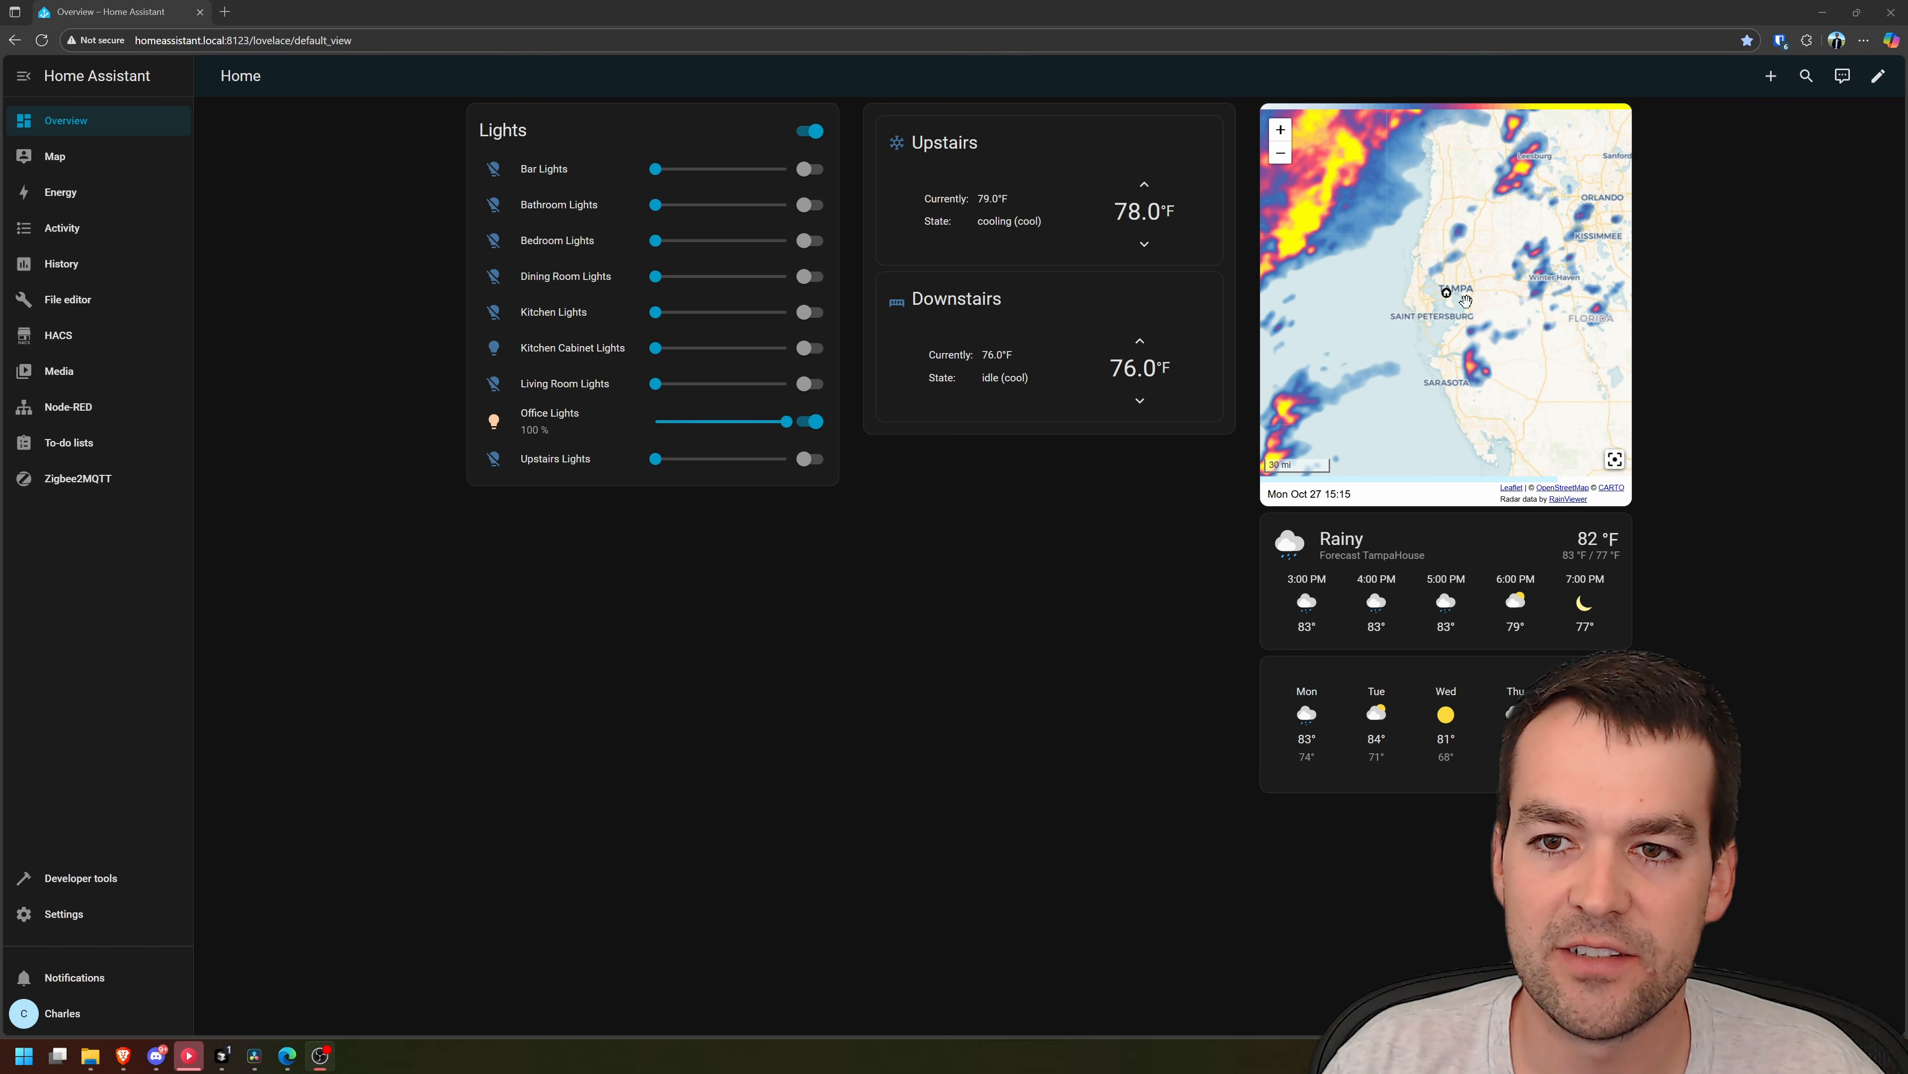
Zoom the radar card's map out one level and back in to view the surrounding precipitation
click(1288, 153)
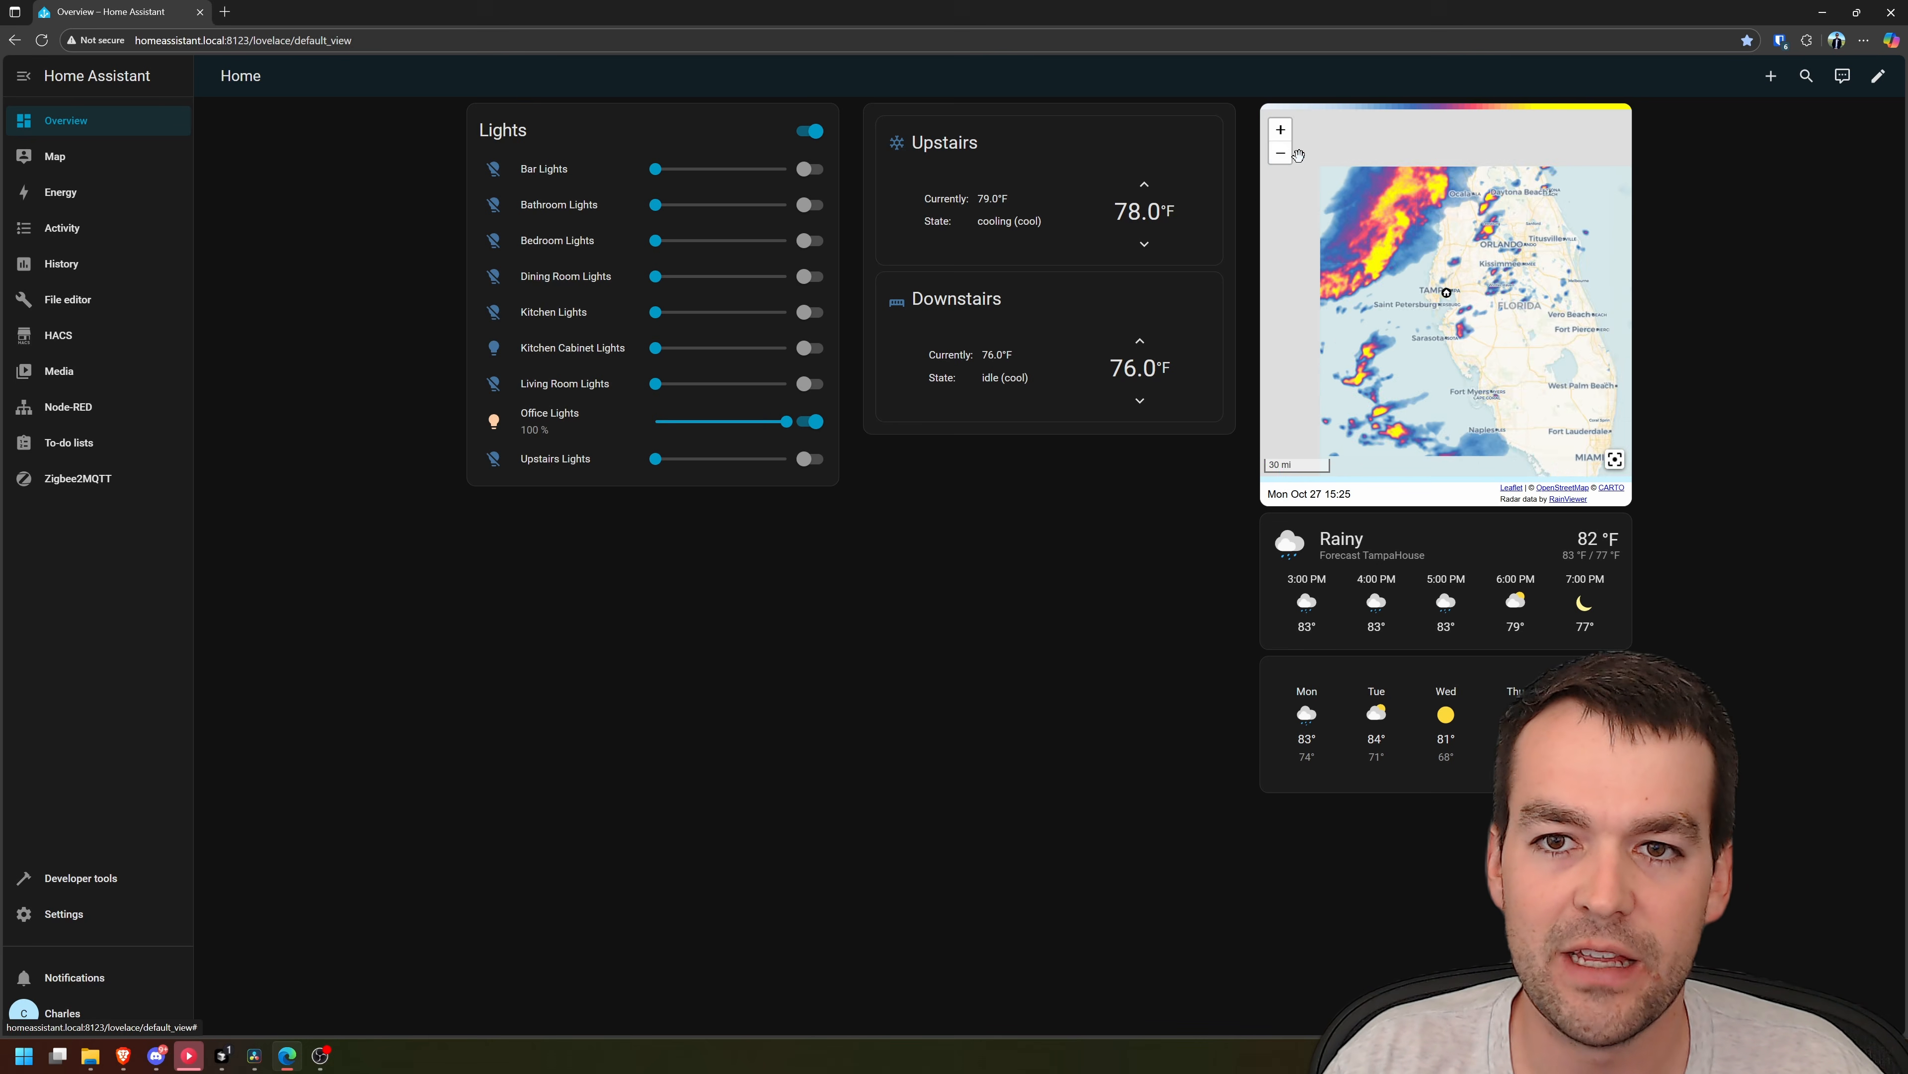
click(1280, 129)
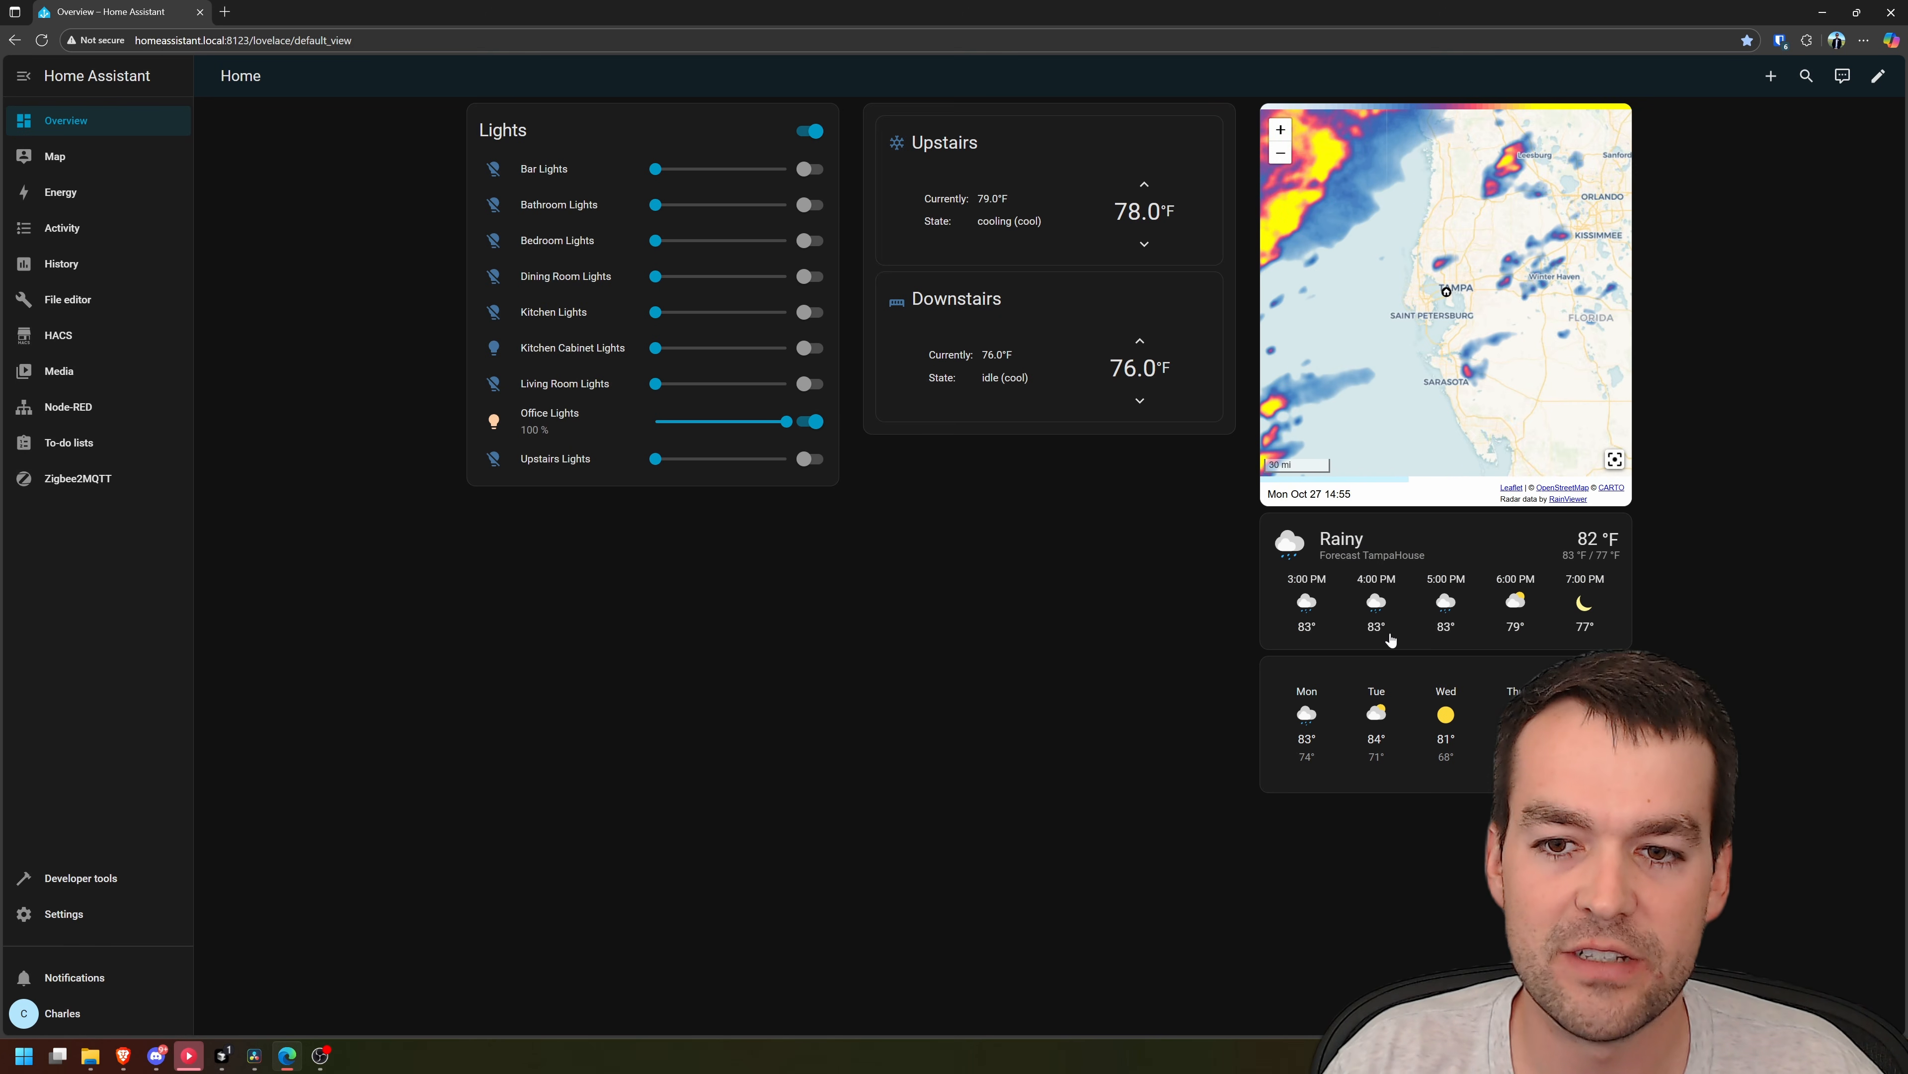